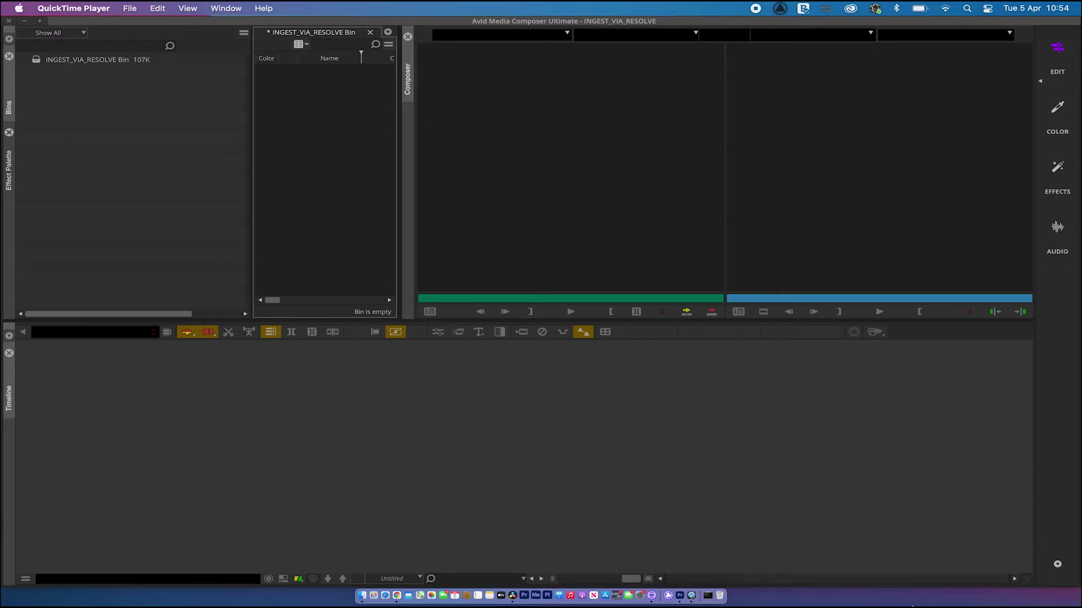
In Avid Media Composer, open the Source Browser from the bin's Input menu
left_click(313, 211)
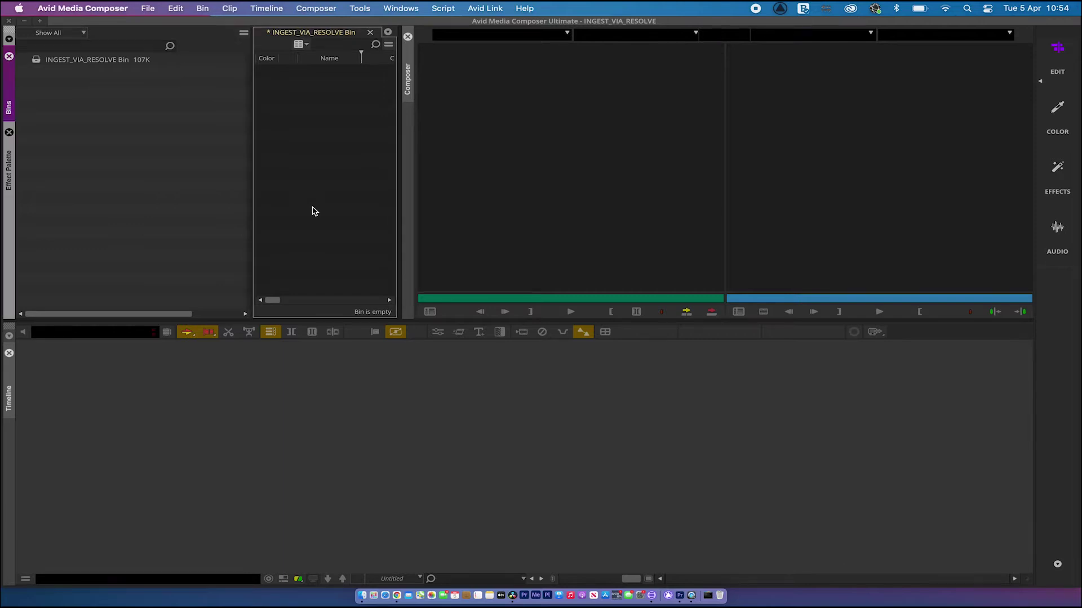
right_click(314, 210)
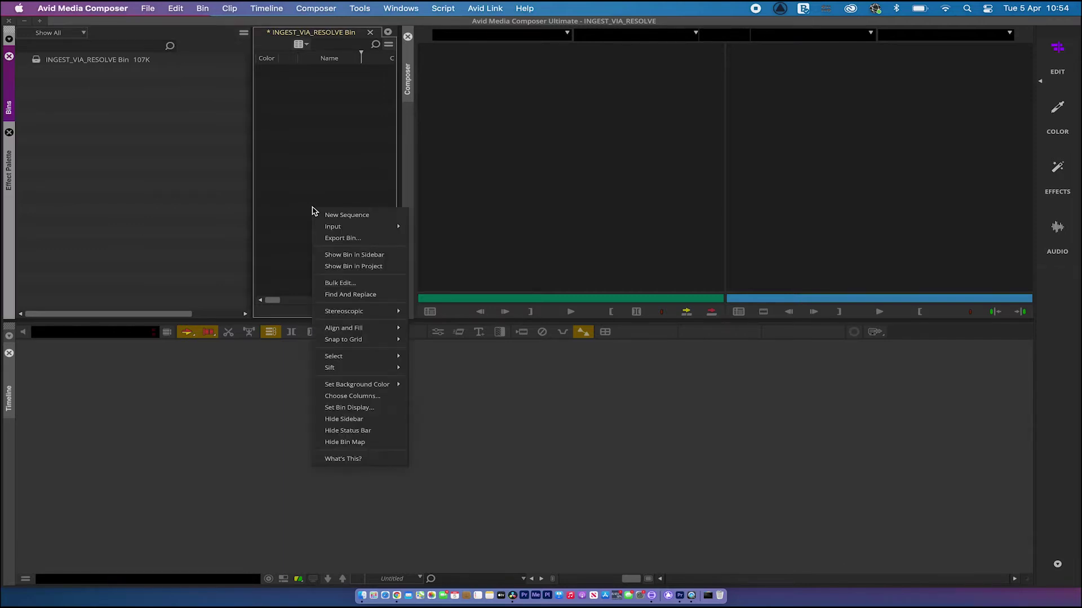
mouse_move(332, 227)
left_click(442, 227)
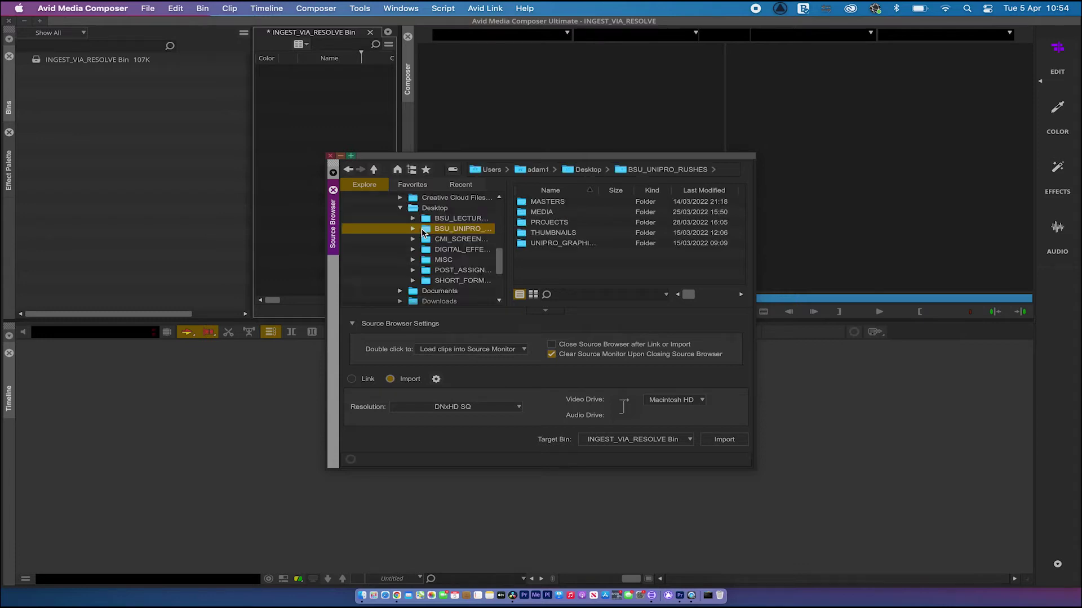
Open the CAM_2 folder, widen the Name column and select ED_MVI_1134.MP4
double_click(524, 212)
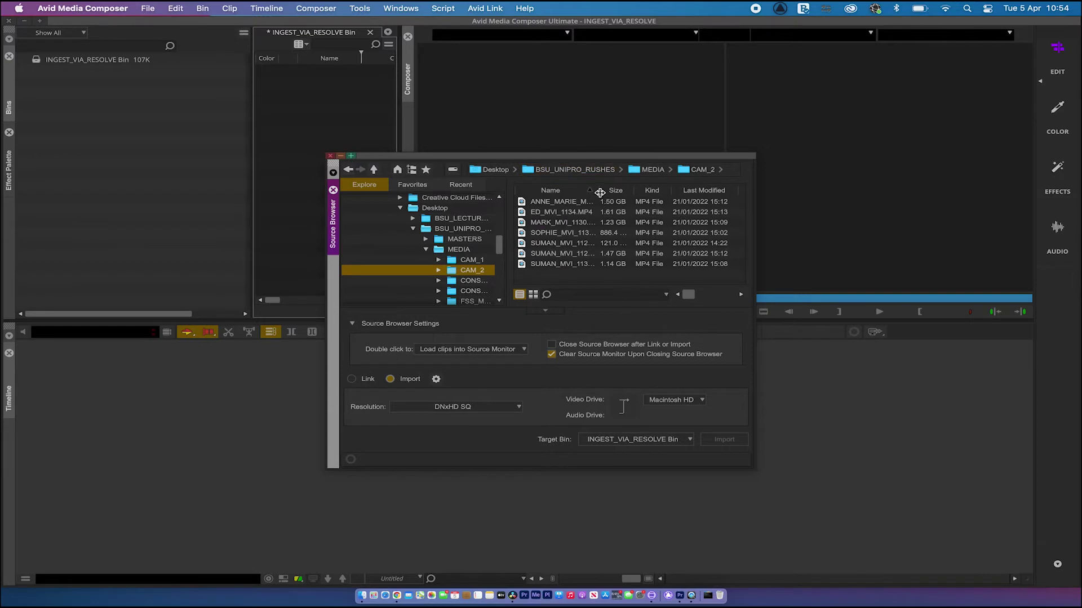
left_click_drag(598, 191, 666, 191)
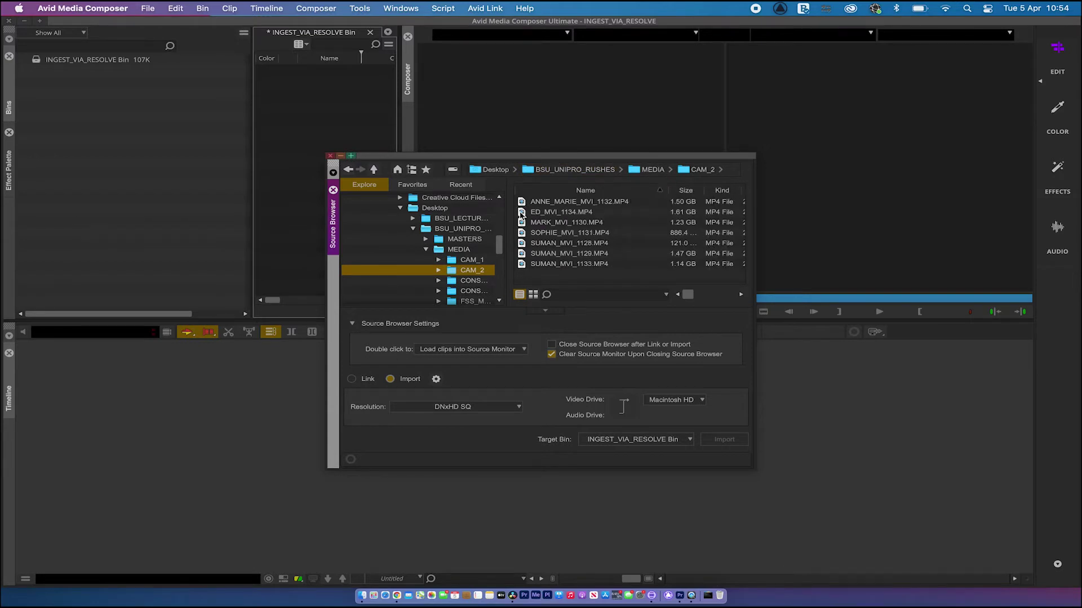
left_click(522, 213)
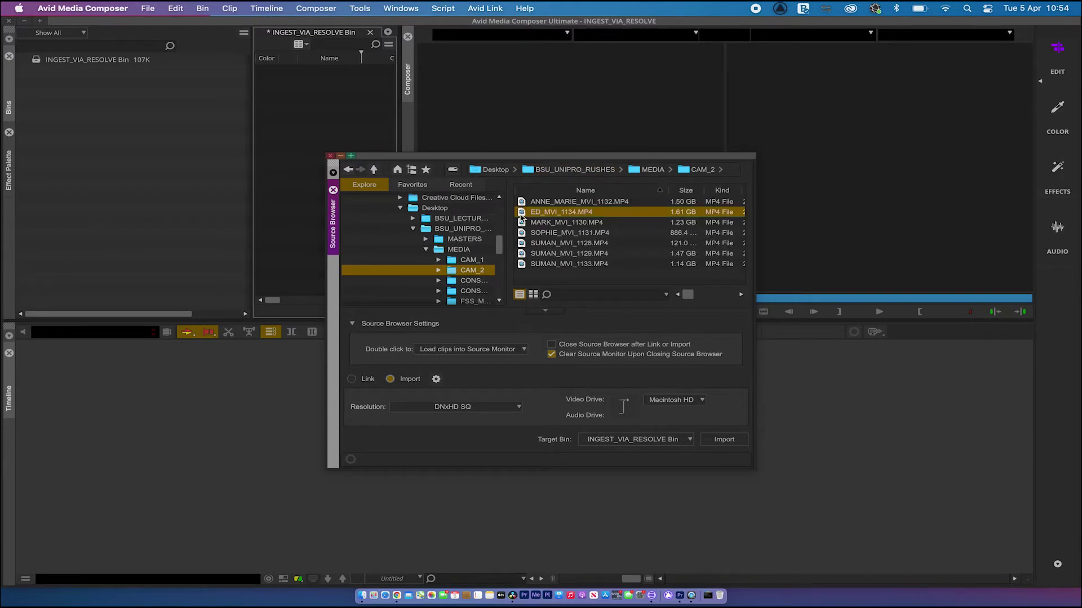
Try importing ED_MVI_1134.MP4, cancel the cannot-import warning, and close the Source Browser
left_click(730, 442)
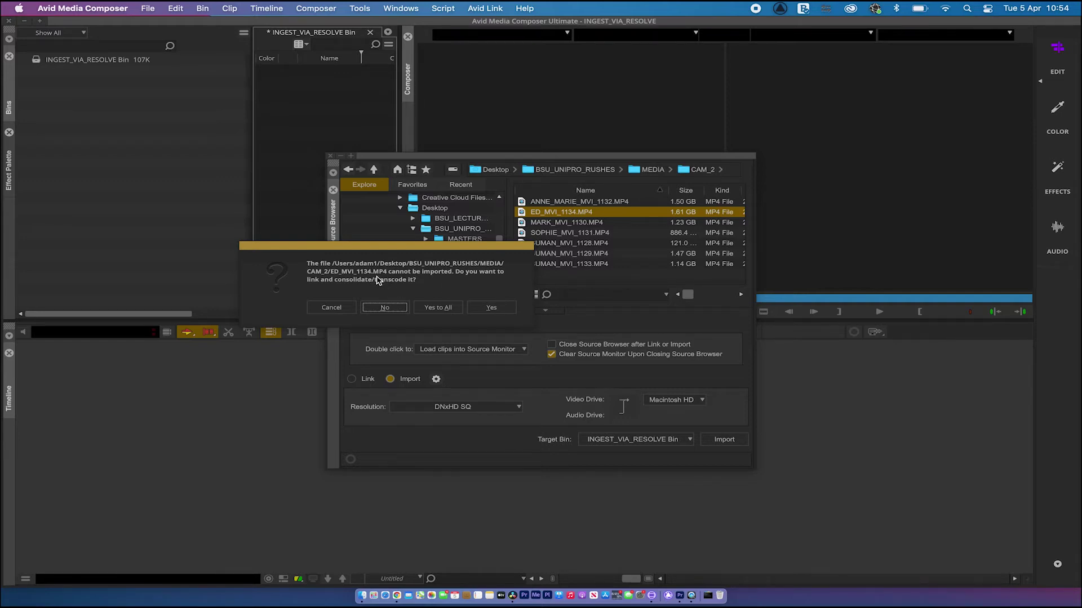
left_click(345, 307)
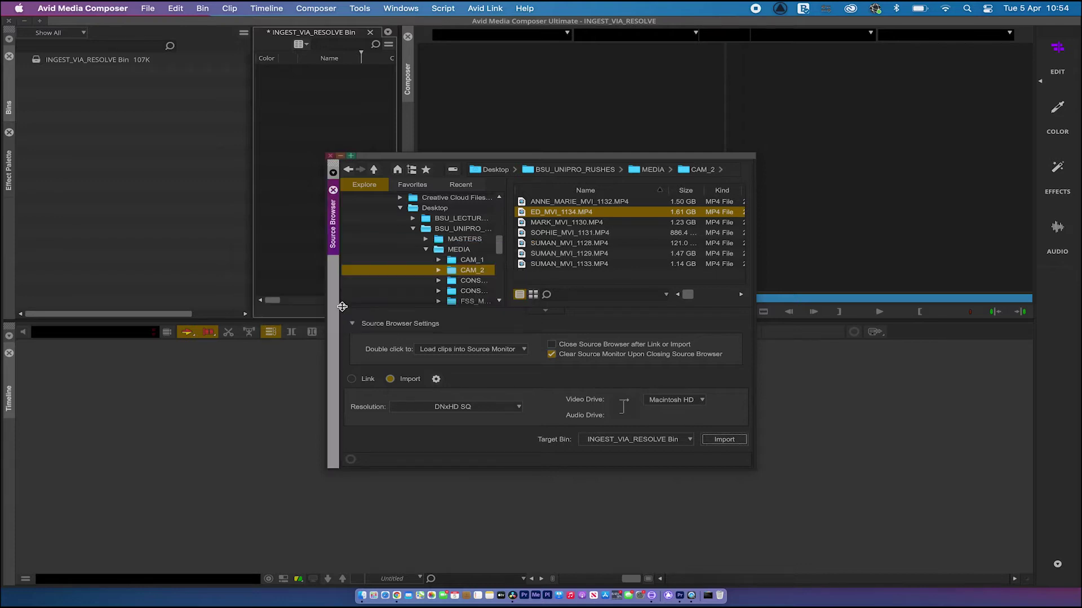
left_click(331, 156)
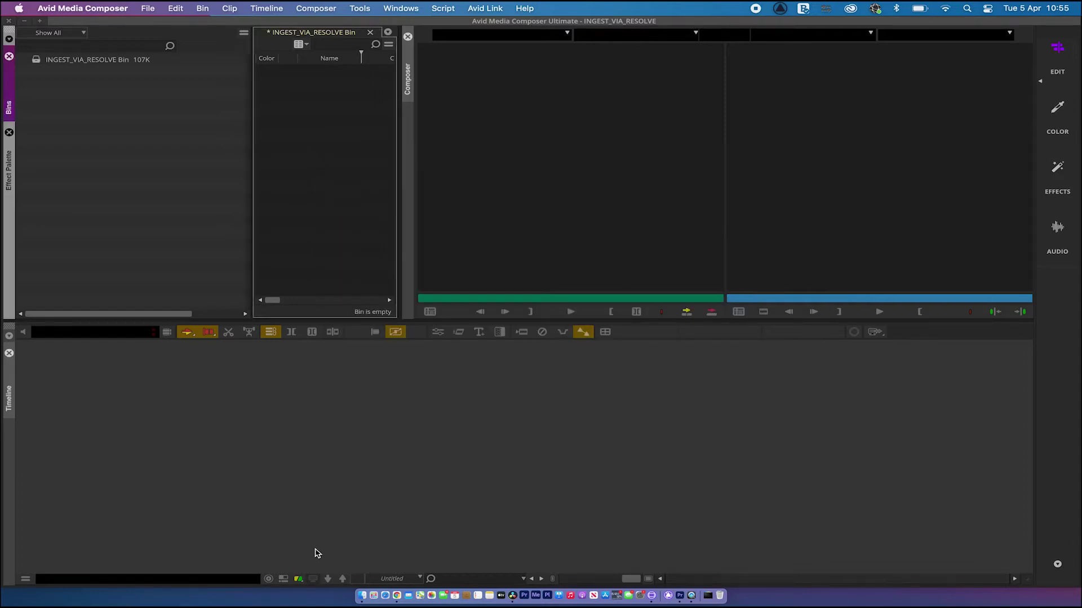
On Resolve's Media page, preview ED_MVI_1134.MP4 from CAM_2 and add it to the TIMELINE bin
left_click(512, 598)
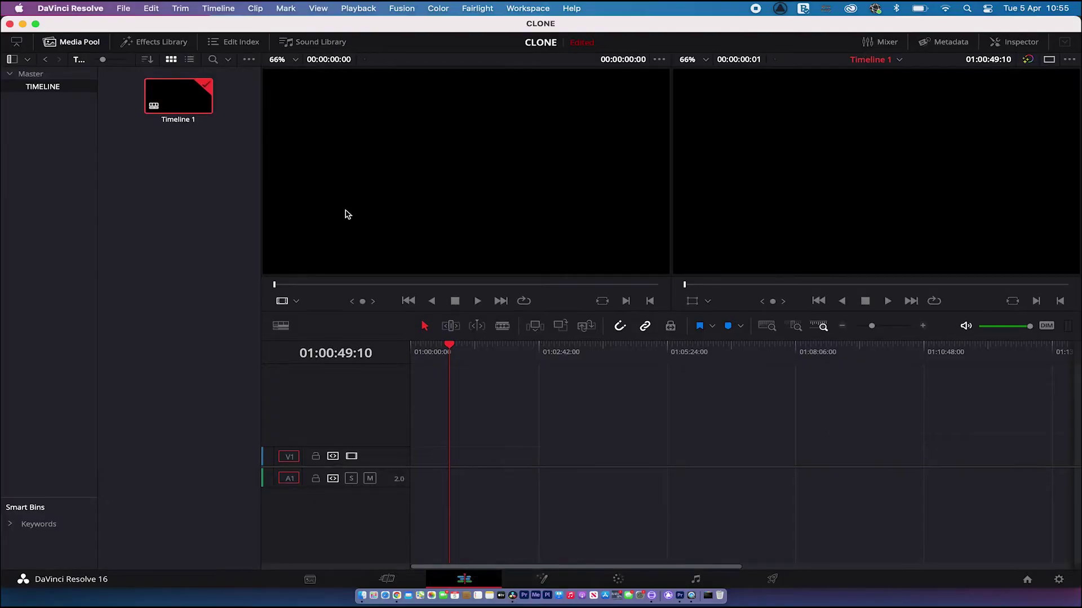
left_click_drag(455, 354, 361, 357)
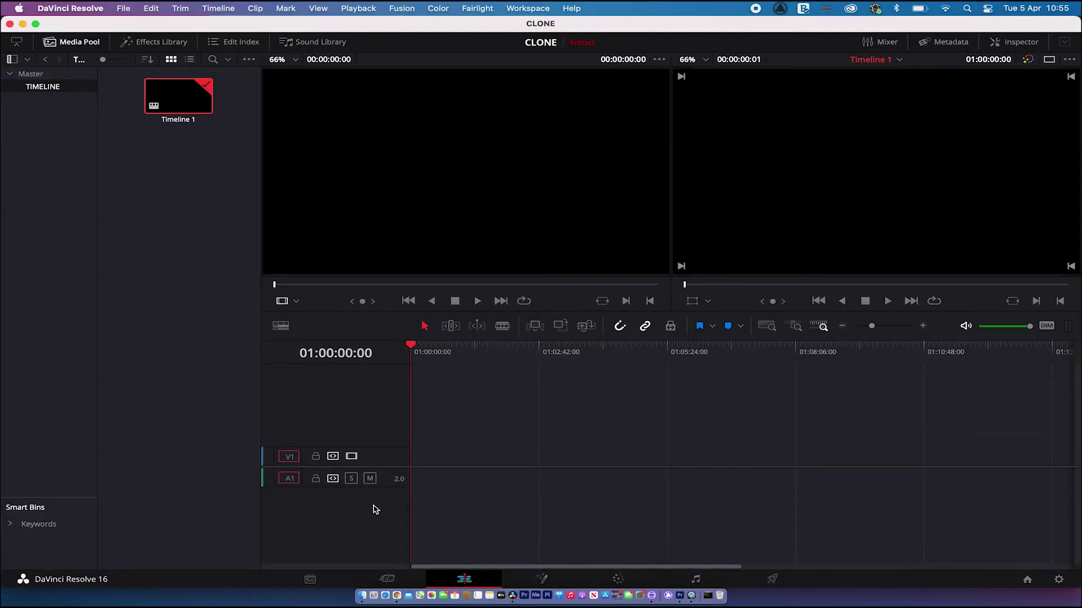
left_click(310, 579)
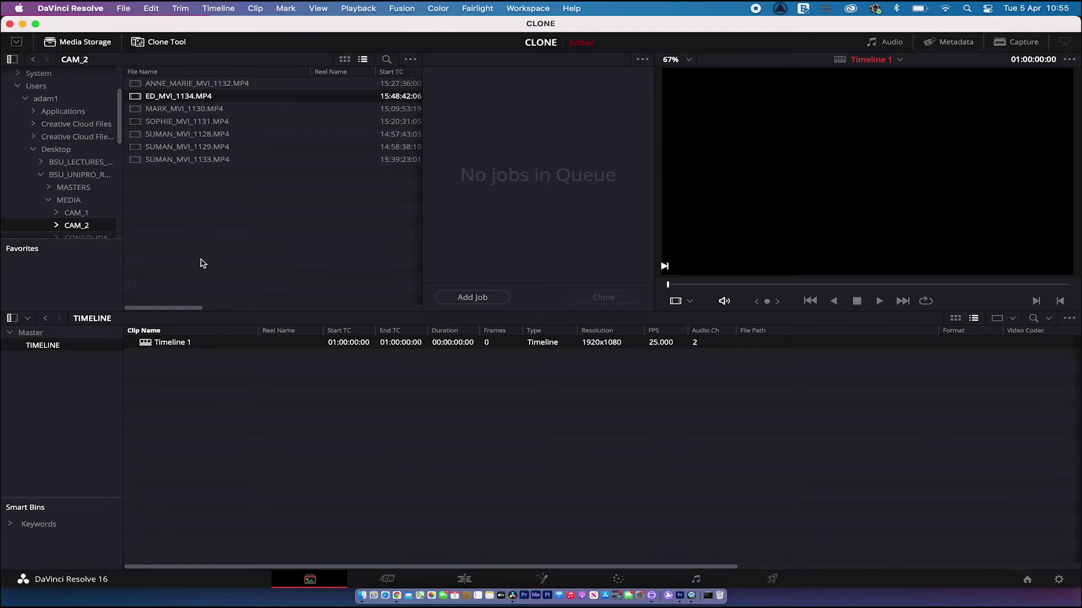
left_click(68, 226)
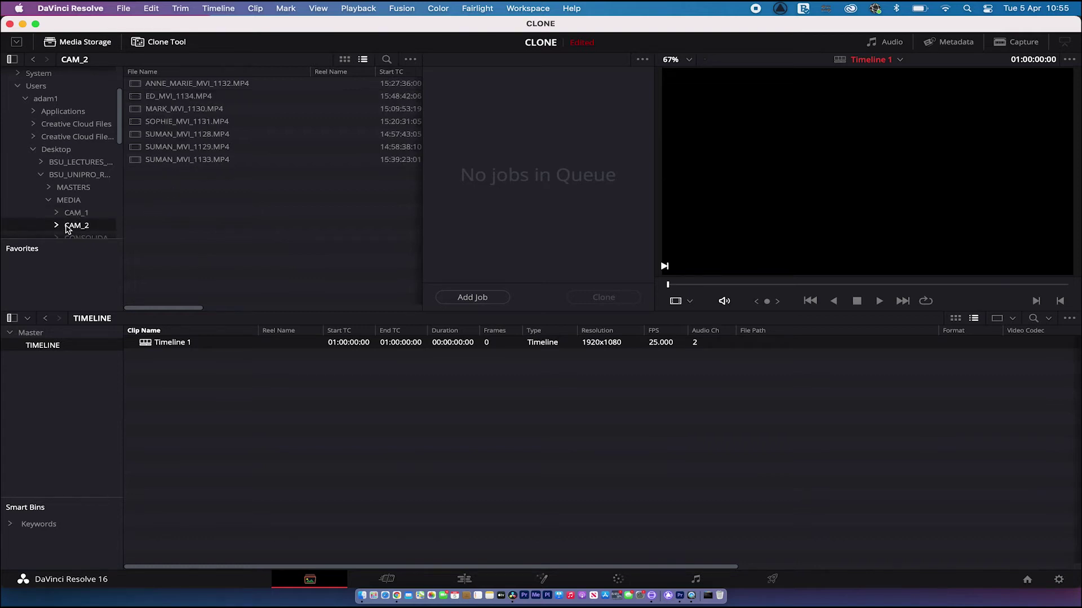
left_click(137, 98)
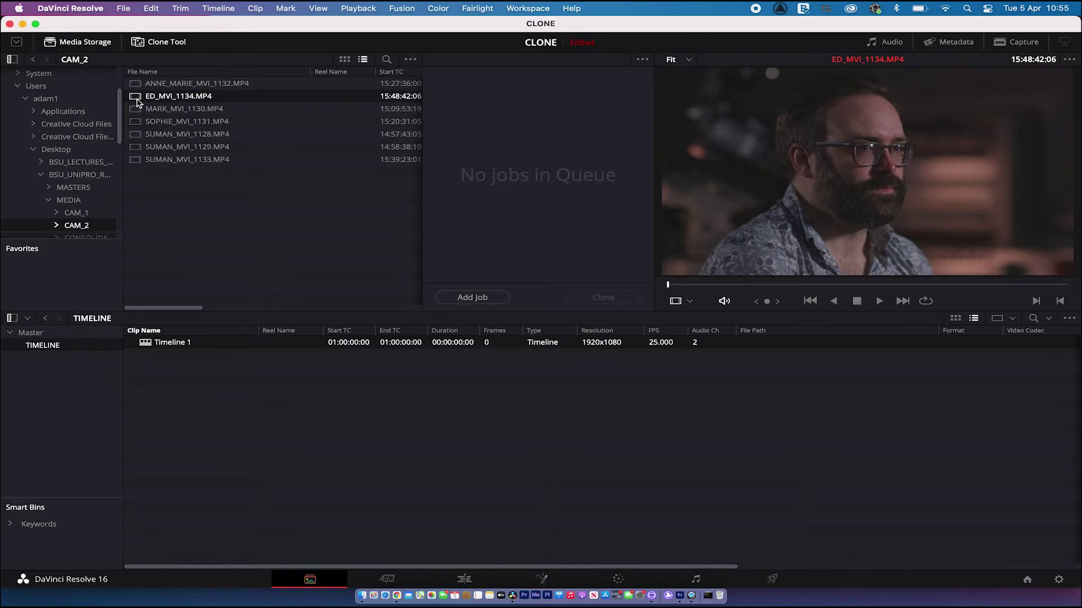
left_click(880, 301)
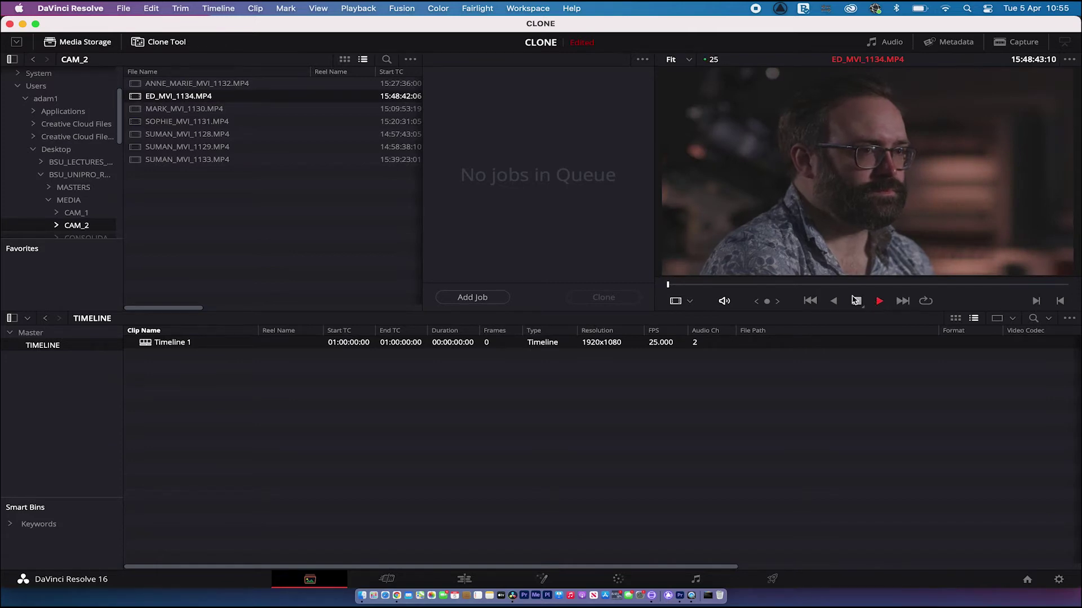
left_click(137, 108, "shift")
left_click_drag(137, 108, 195, 399)
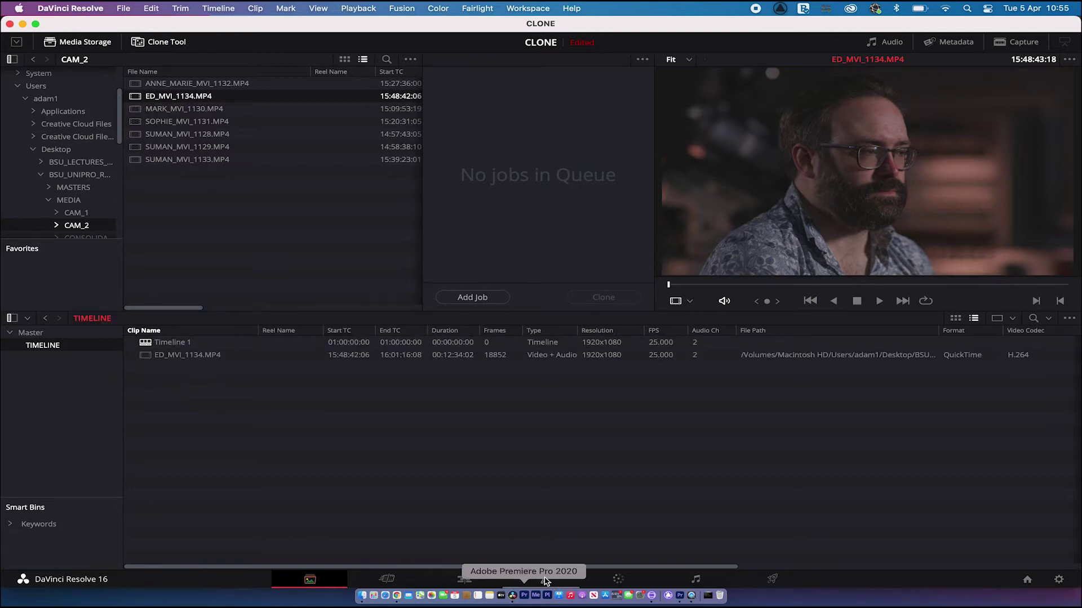
On the Edit page, place ED_MVI_1134.MP4 onto Timeline 1
left_click(464, 579)
left_click(178, 150)
left_click_drag(178, 150, 397, 474)
Select the video and audio clips and extend them so the timeline runs 00:01:30:07
left_click(477, 379)
left_click_drag(1026, 440, 471, 471)
left_click(437, 352)
scroll(439, 354, "up", 5)
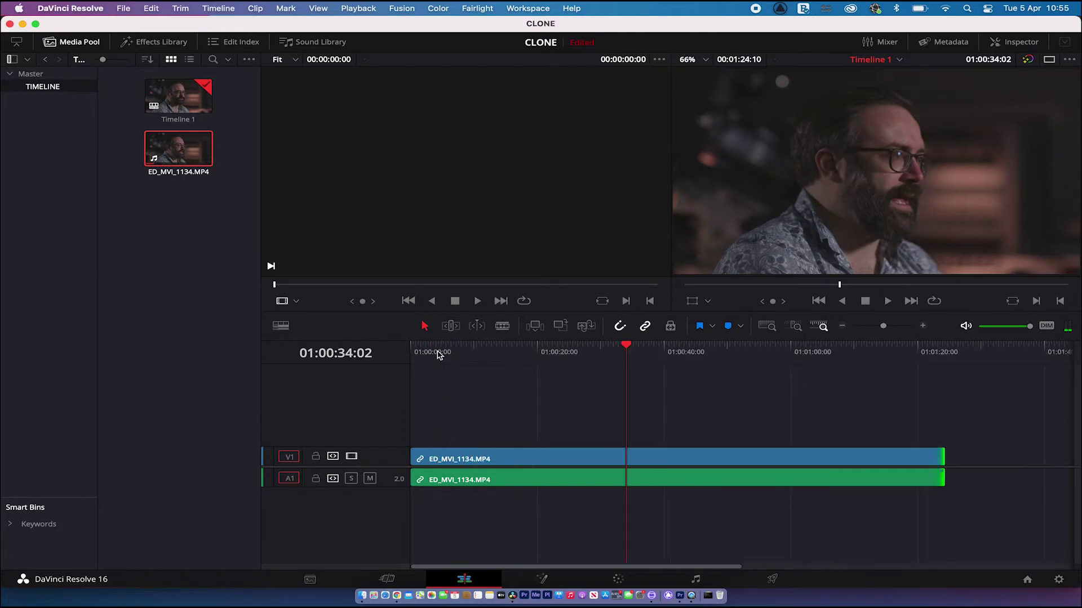
left_click(703, 352)
left_click_drag(777, 355, 906, 352)
left_click_drag(945, 463, 981, 464)
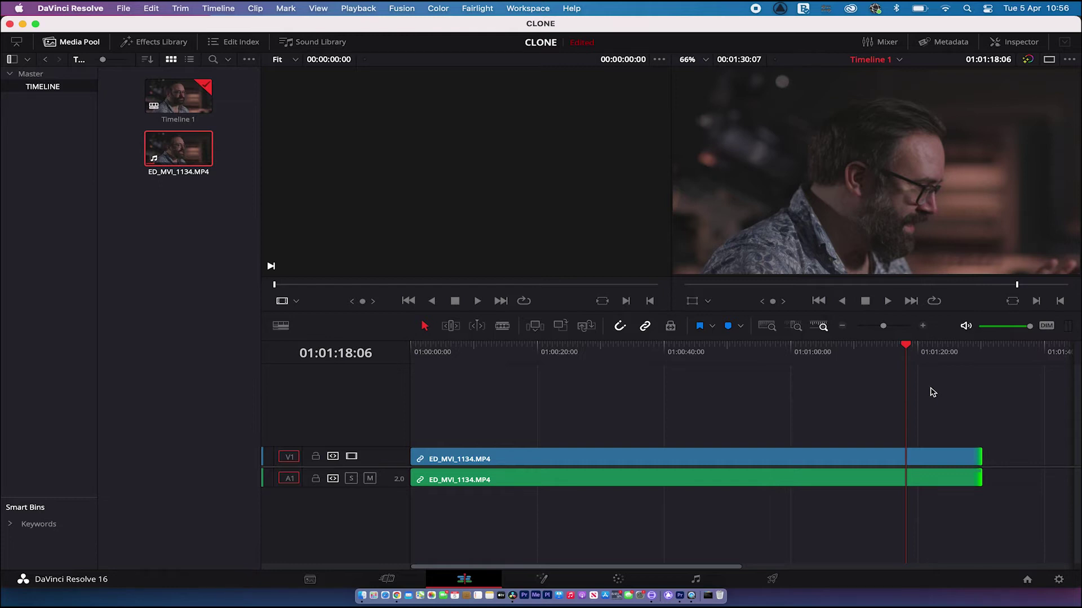
On the Deliver page, remove finished Job 1 from the render queue and browse for a location
left_click(772, 580)
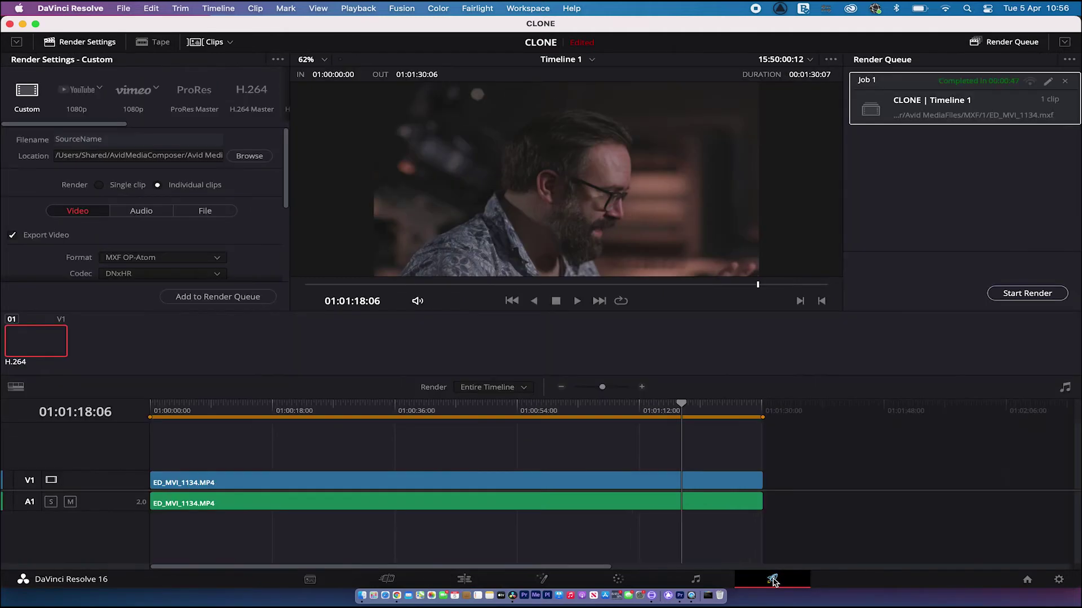
left_click(1065, 84)
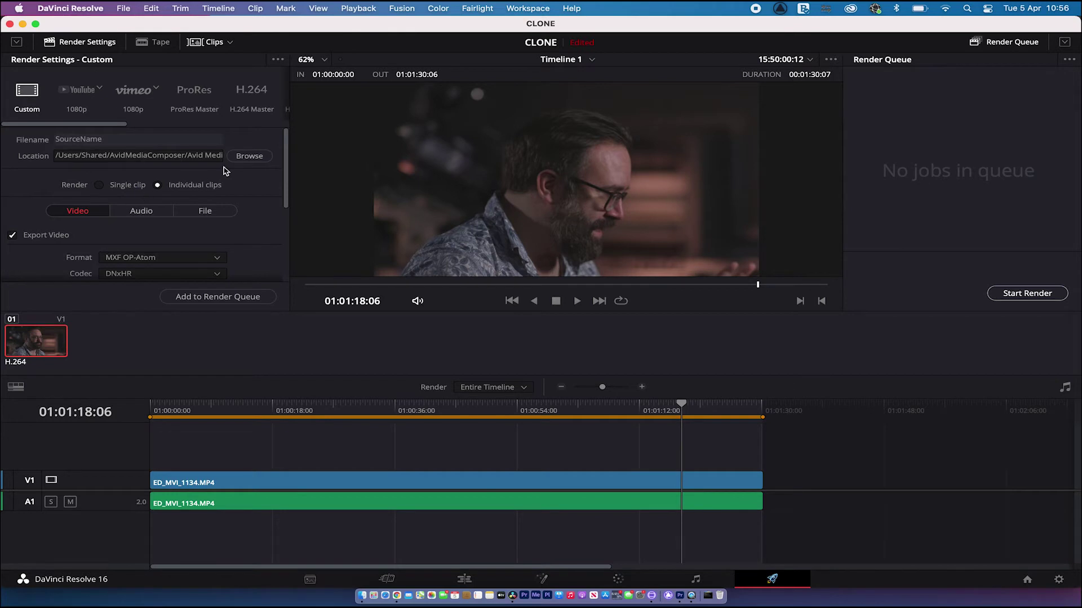
left_click(250, 157)
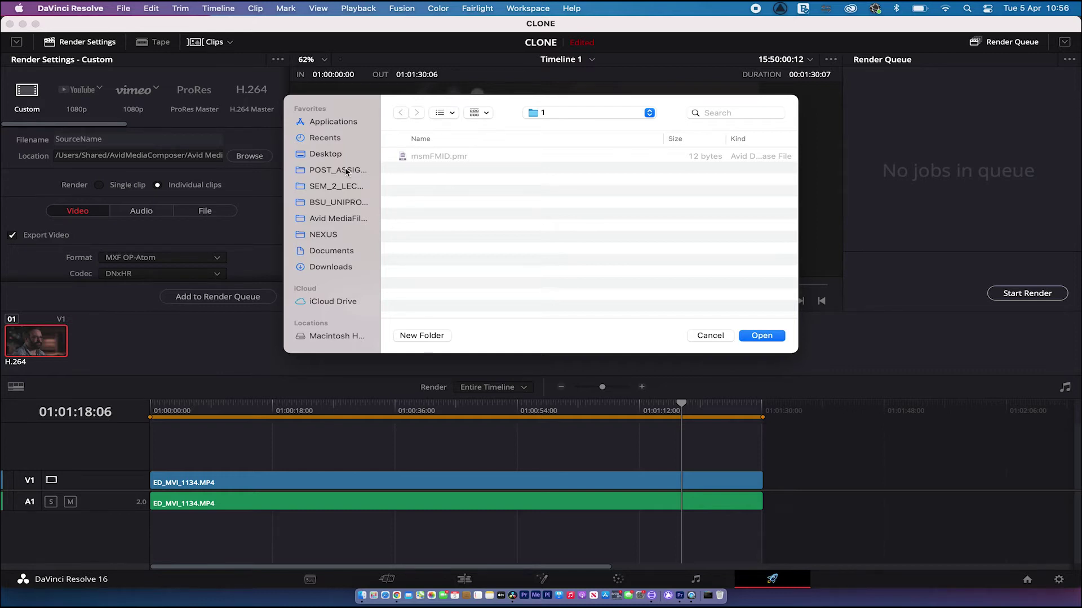
Choose folder 1 inside Avid MediaFiles > MXF as the render location
left_click(336, 220)
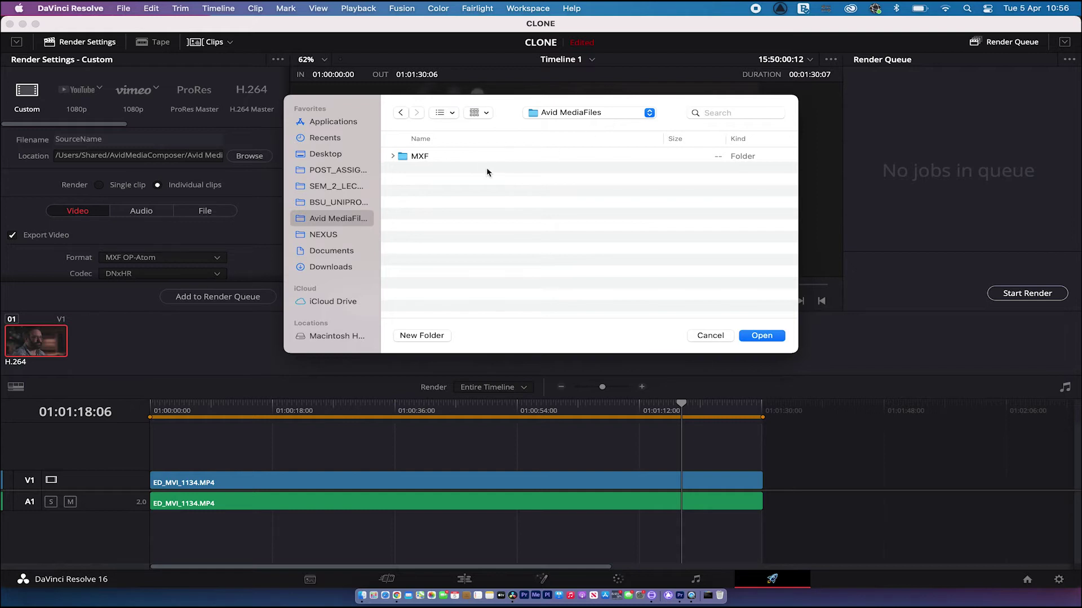
left_click(391, 158)
left_click(392, 157)
left_click(402, 168)
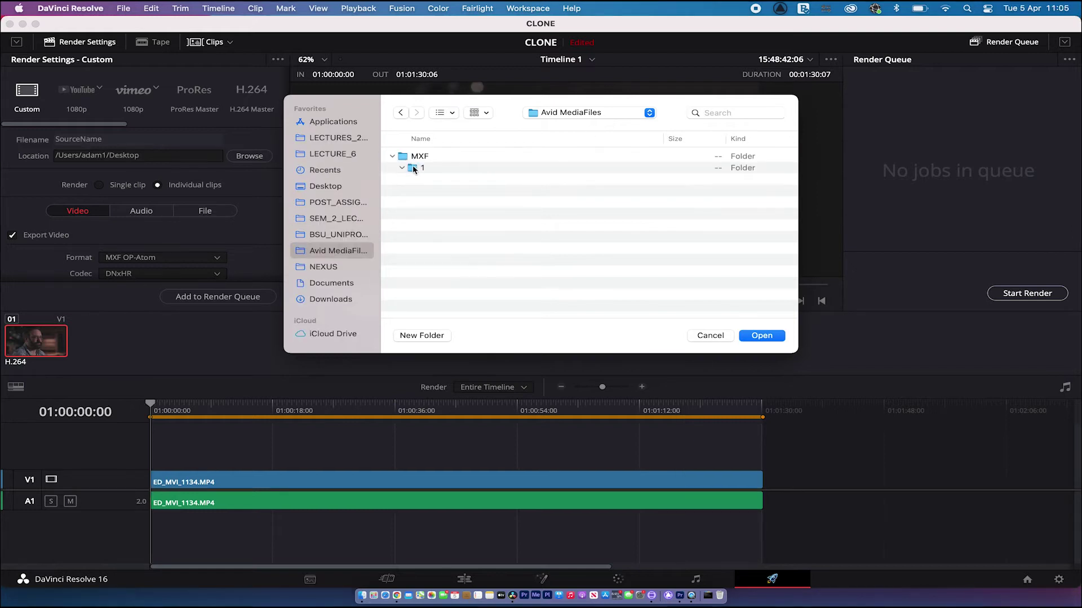
left_click(413, 168)
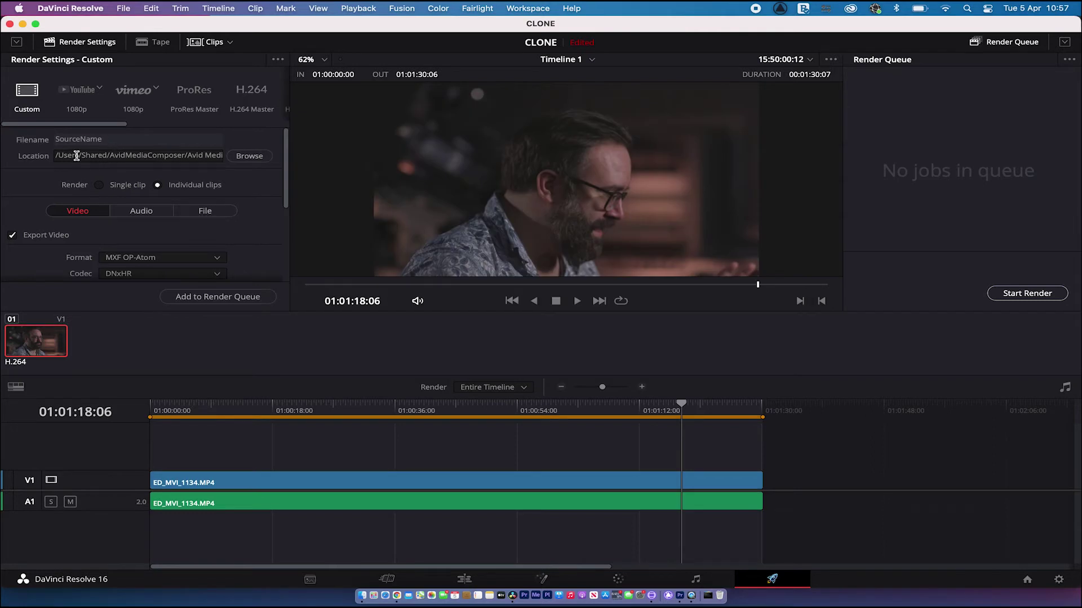
Set the render format to MXF OP-Atom
scroll(273, 215, "down", 2)
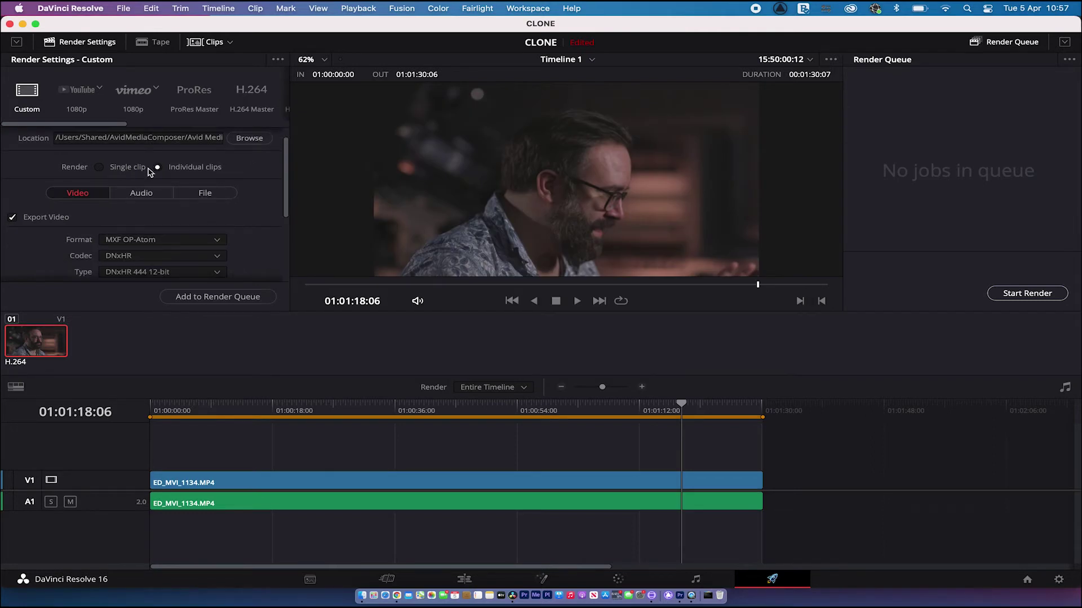
scroll(251, 188, "down", 3)
scroll(251, 189, "down", 2)
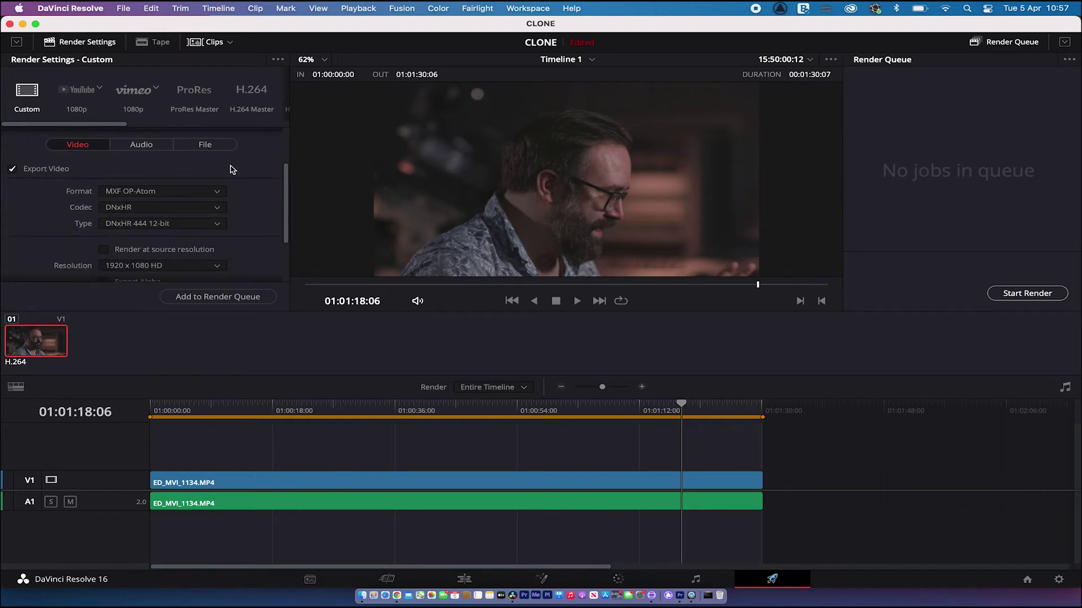
scroll(255, 193, "down", 2)
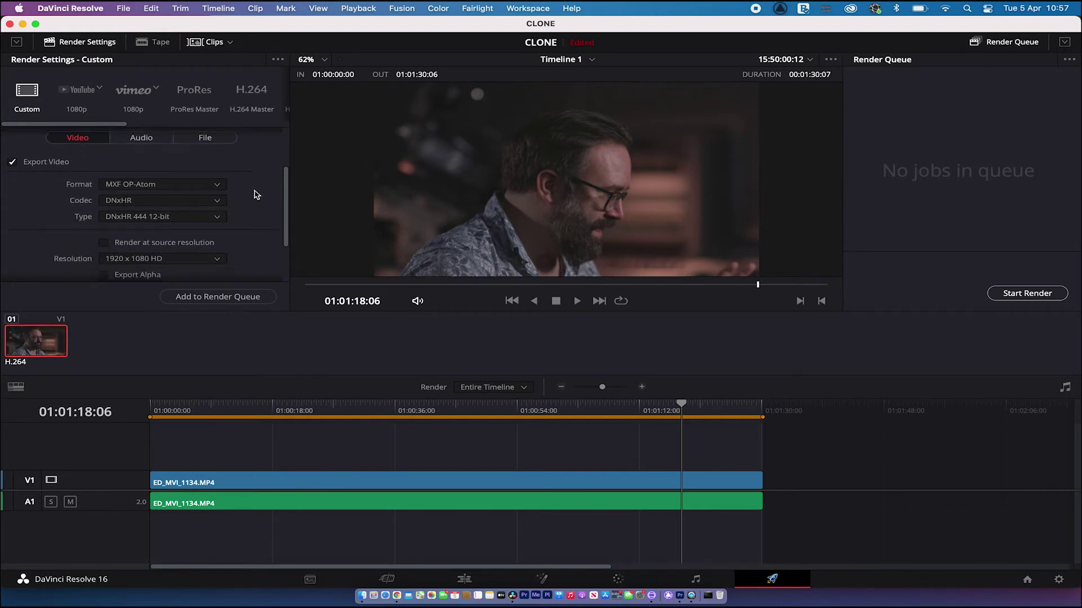
left_click(182, 178)
left_click_drag(225, 236, 224, 279)
scroll(221, 279, "up", 3)
scroll(217, 279, "down", 3)
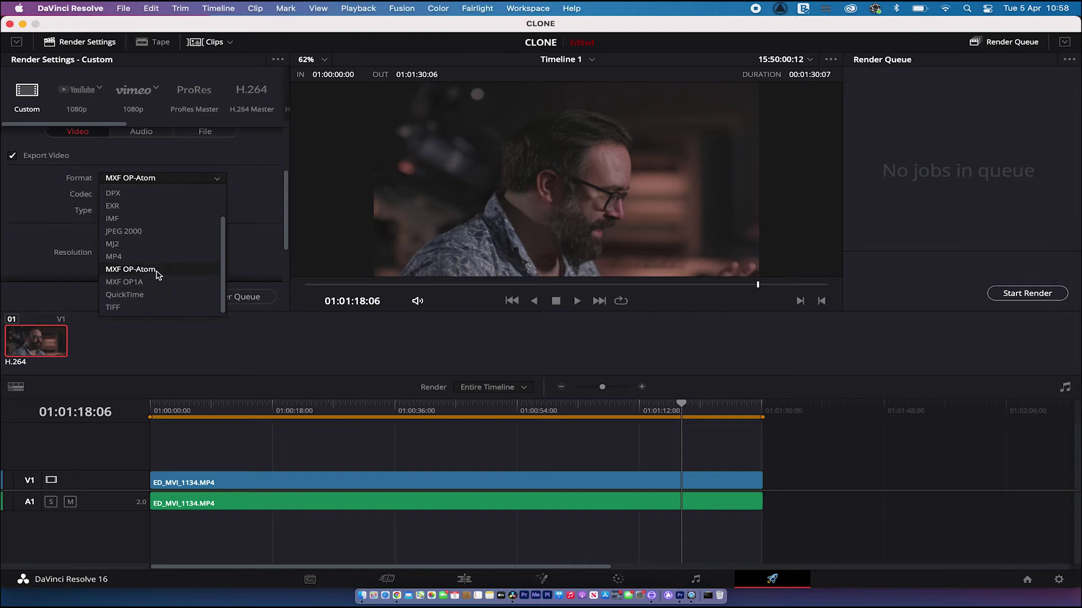
left_click(167, 274)
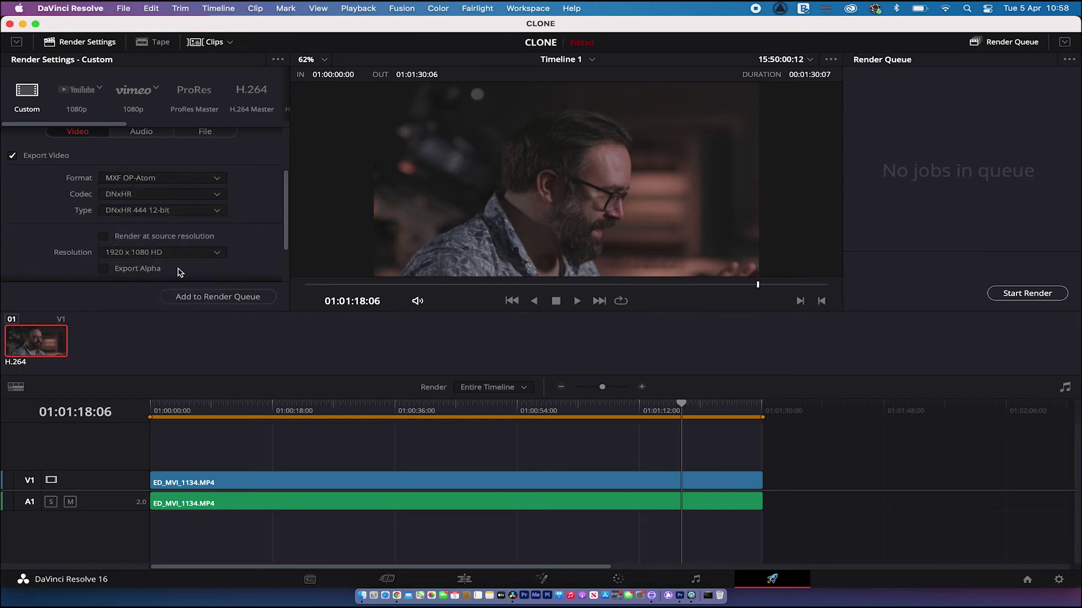
Expand Advanced Settings and check the DNxHR 444 12-bit, 1920 x 1080 HD configuration
left_click_drag(286, 223, 287, 246)
scroll(287, 235, "down", 2)
left_click(21, 258)
scroll(208, 232, "down", 10)
scroll(208, 232, "up", 15)
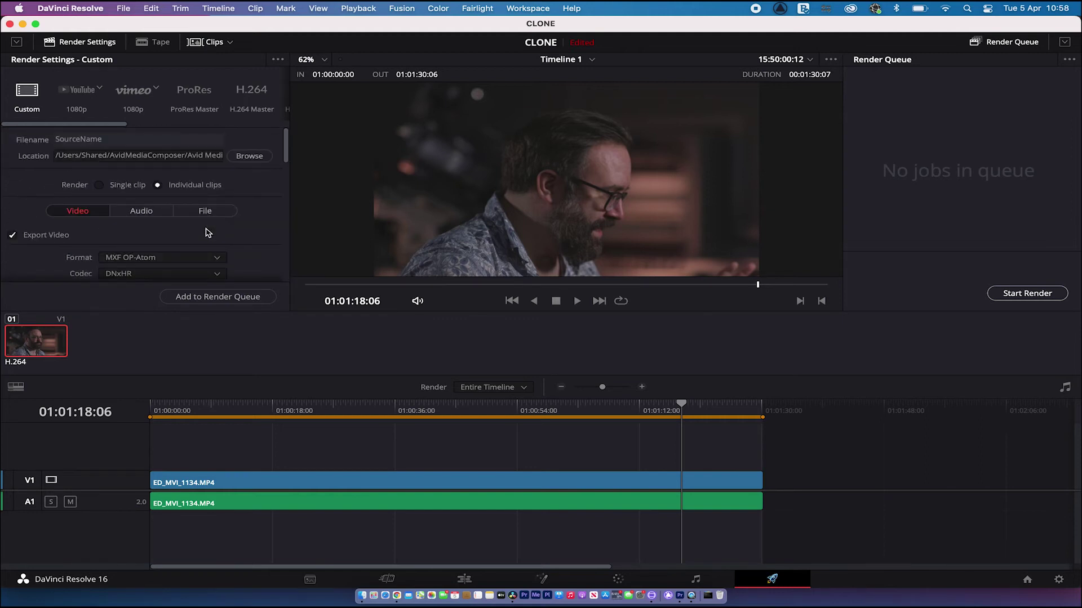
Keep the audio export at Linear PCM with a 16-bit depth
left_click(151, 212)
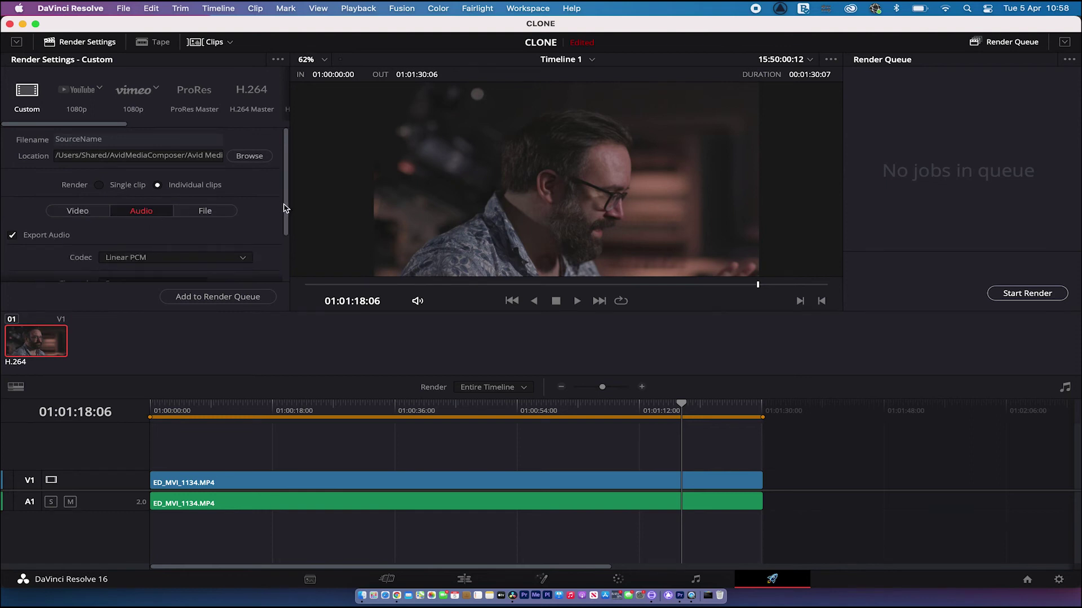
left_click_drag(287, 210, 286, 264)
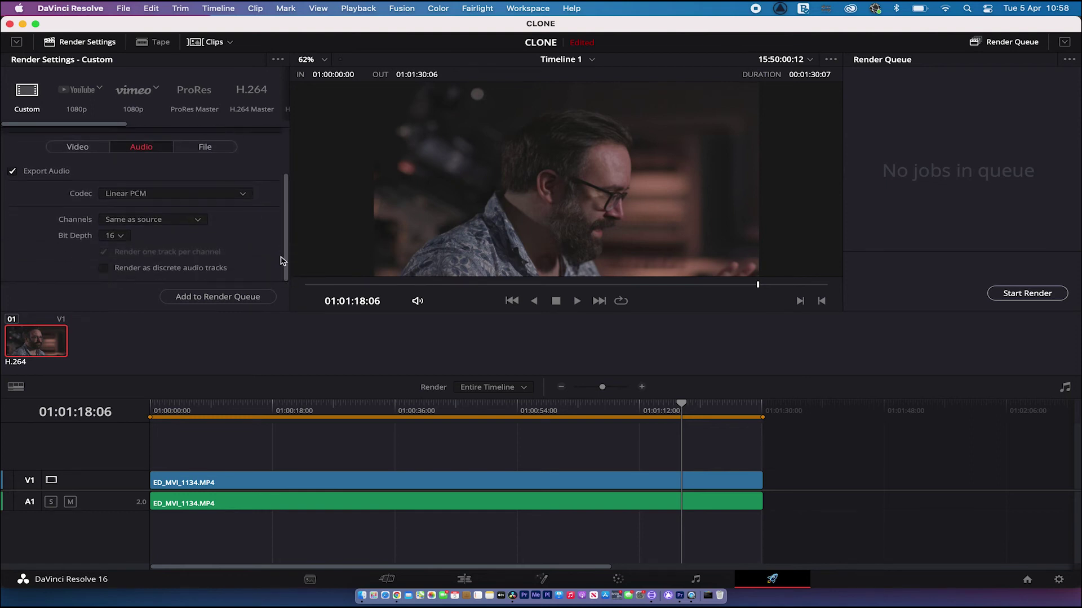
left_click(121, 237)
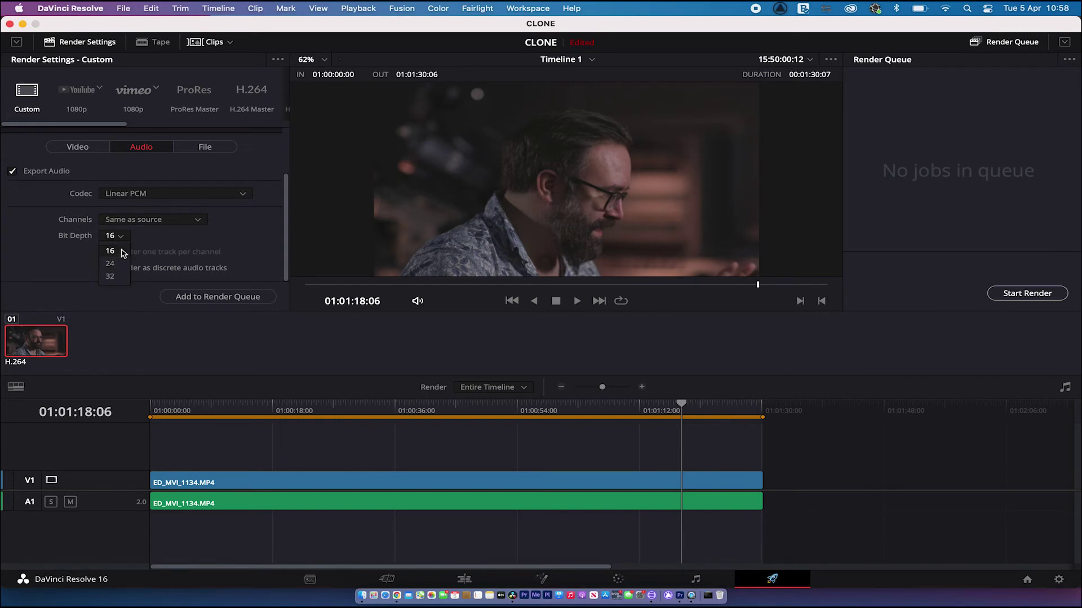
left_click(121, 252)
scroll(243, 225, "up", 2)
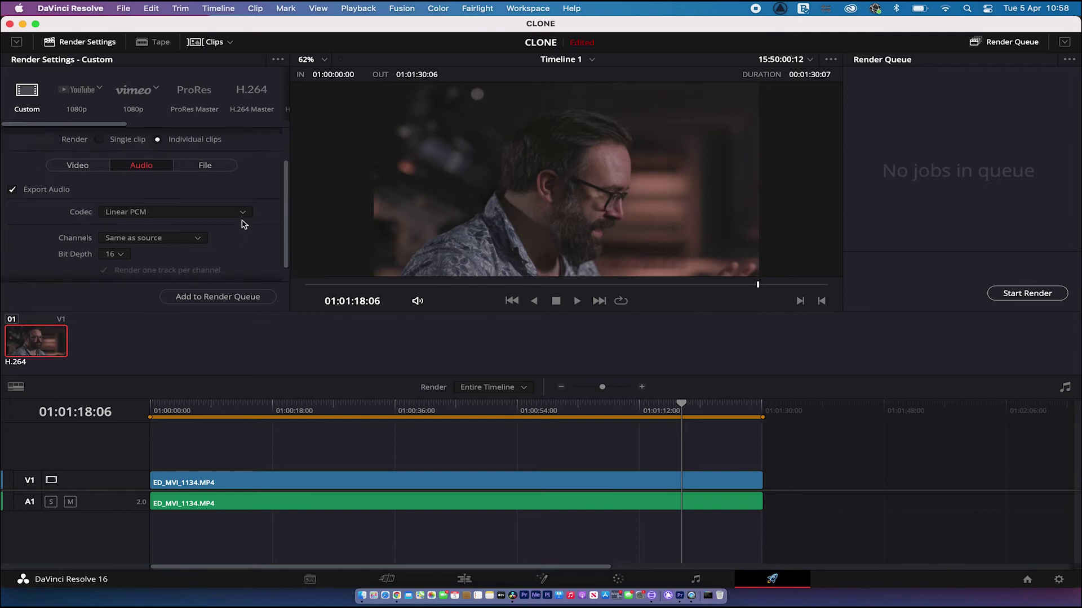
left_click(207, 165)
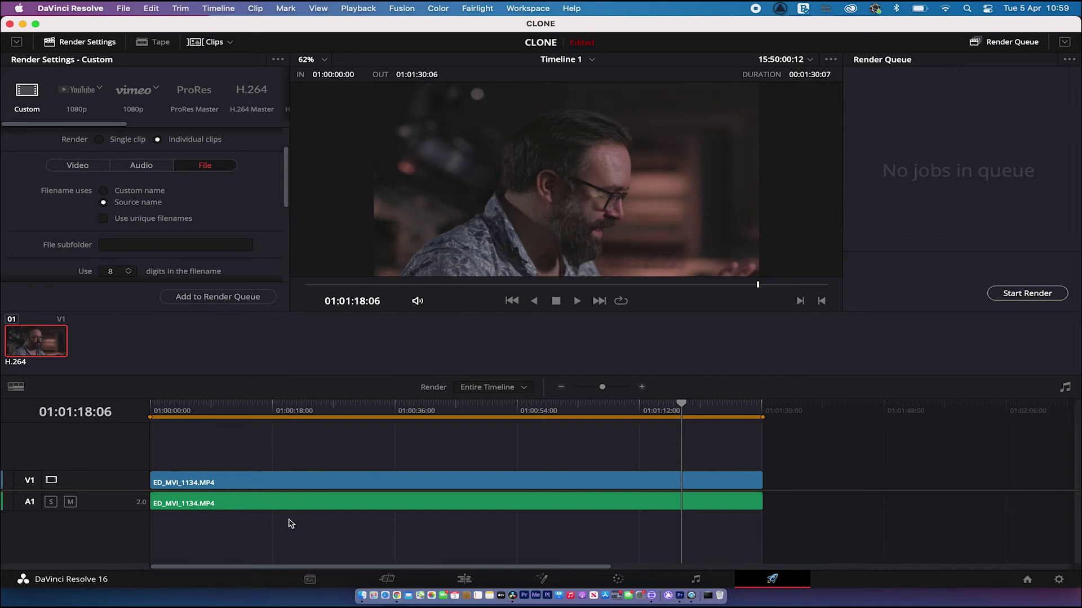
left_click_drag(286, 202, 286, 226)
scroll(285, 226, "down", 3)
scroll(285, 226, "up", 6)
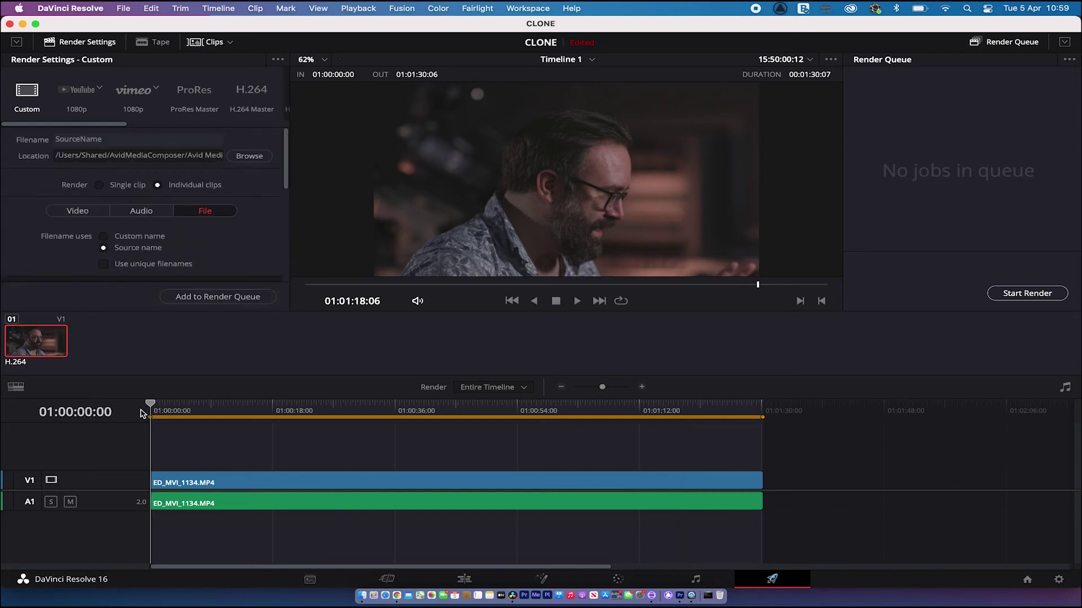
Move the playhead to 01:00:00:00 and set the render range to Entire Timeline
left_click_drag(164, 413, 140, 416)
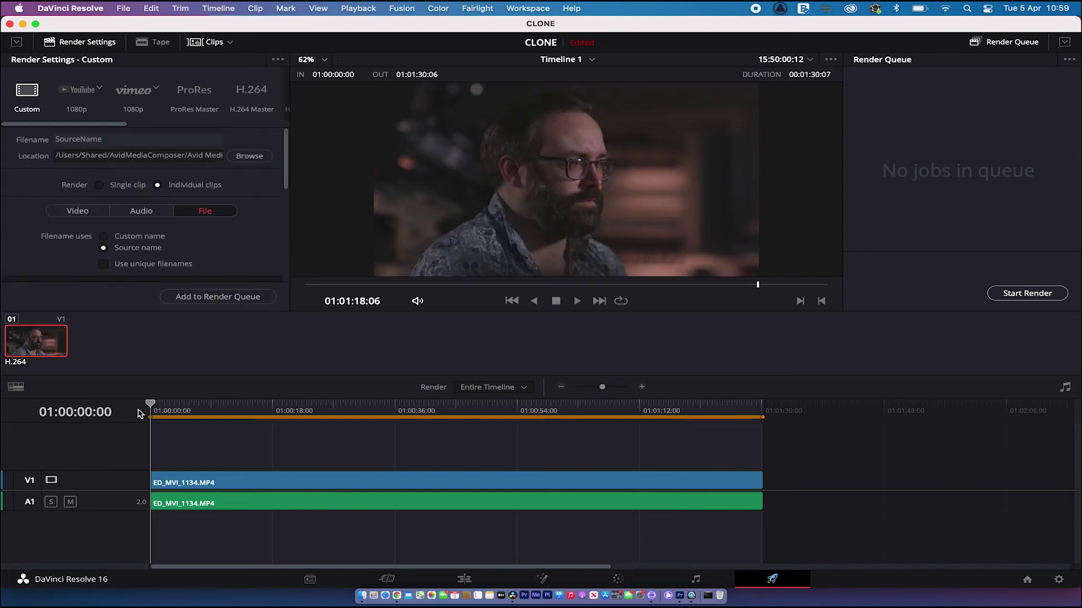
right_click(506, 412)
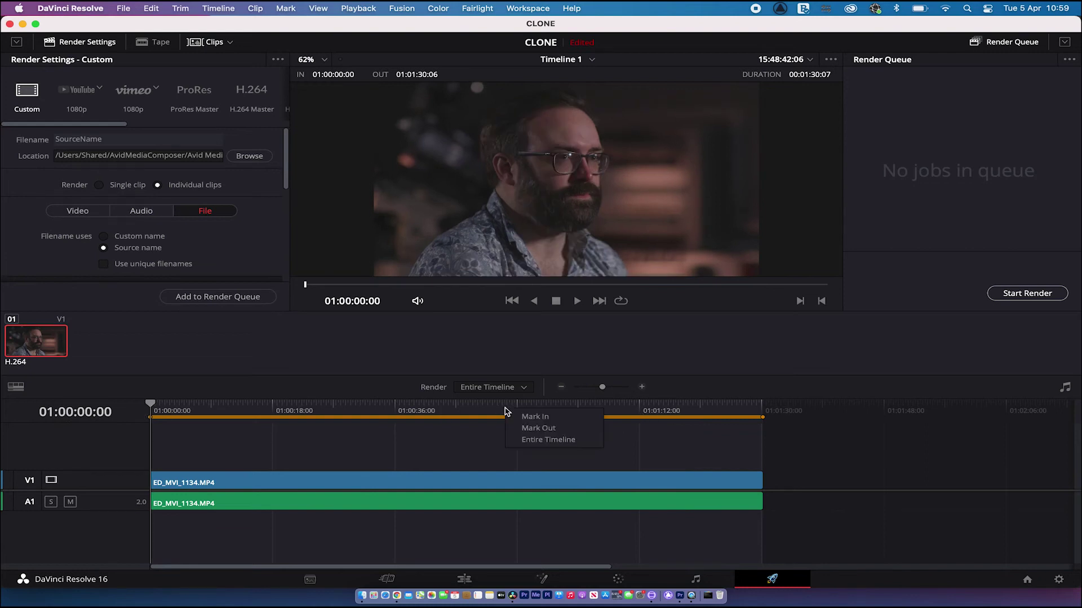
left_click(539, 442)
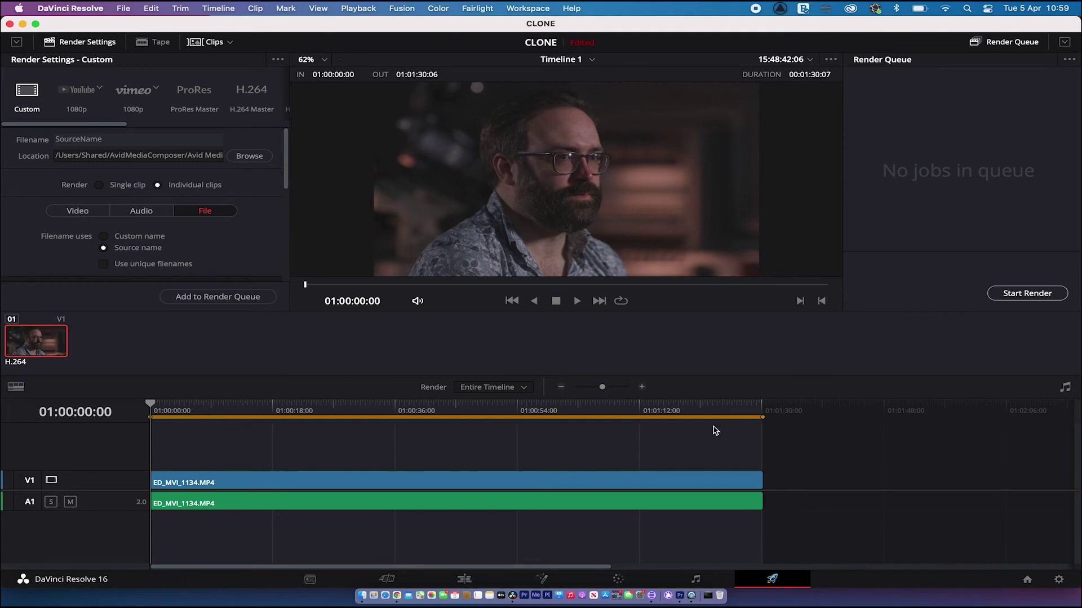
Add Timeline 1 to the render queue and start rendering it
left_click(191, 298)
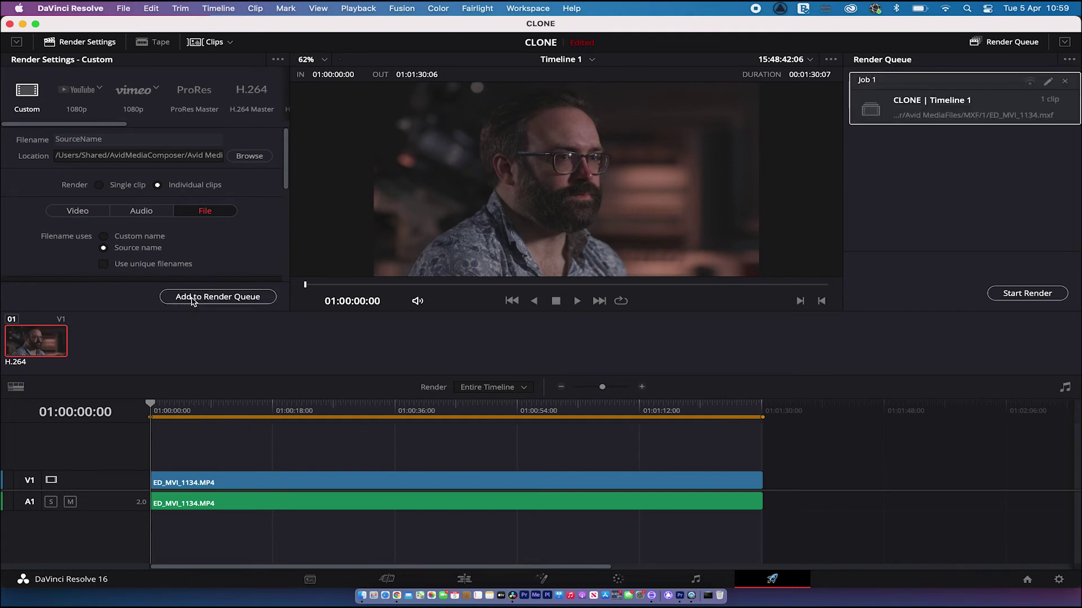
left_click(1027, 297)
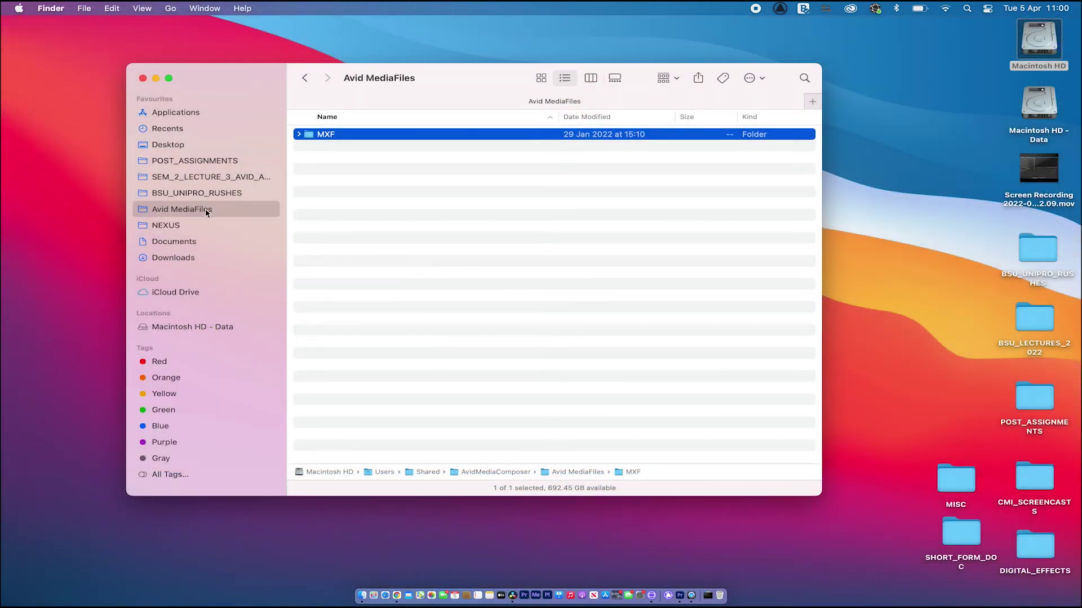
Expand the MXF folder and inspect ED_MVI_1134_A01.mxf, ED_MVI_1134_A02.mxf and the ED_MVI_1134.mxf video, glancing at Avid
left_click(299, 134)
left_click(329, 158)
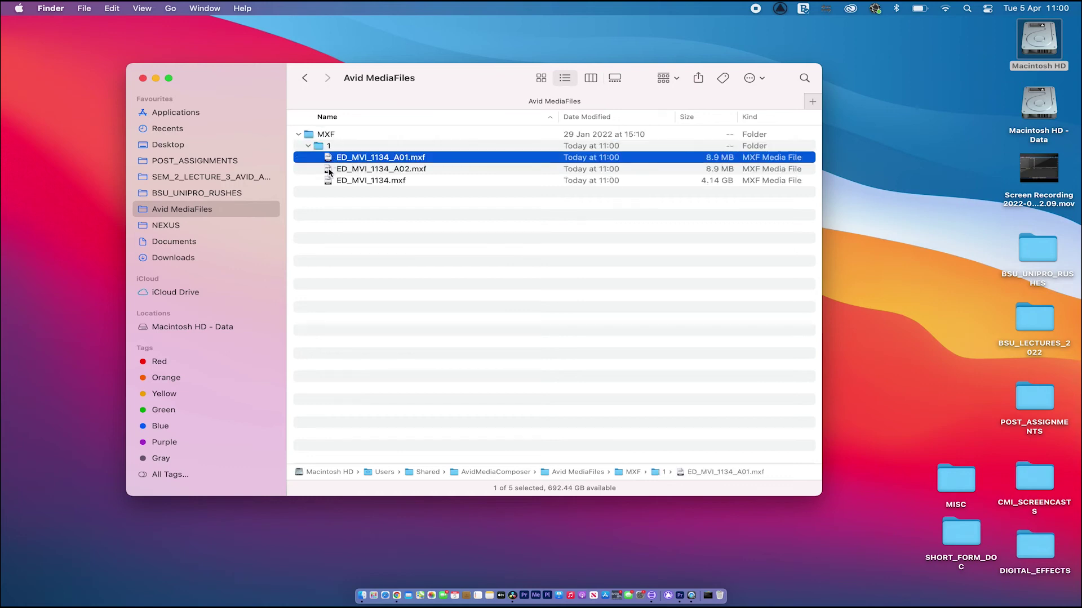
left_click(330, 170)
left_click(330, 180)
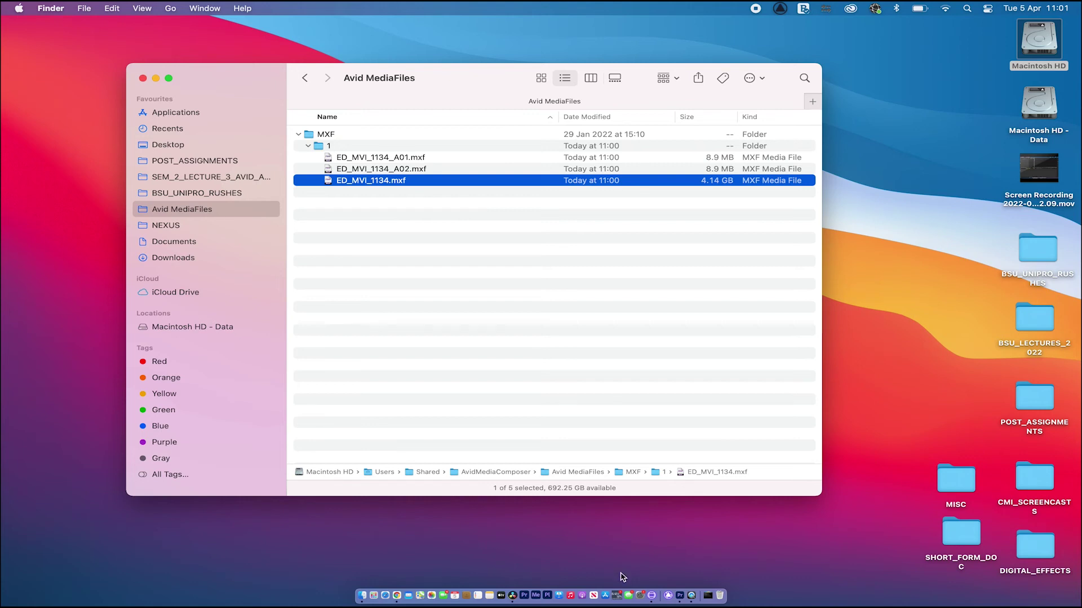
left_click(652, 596)
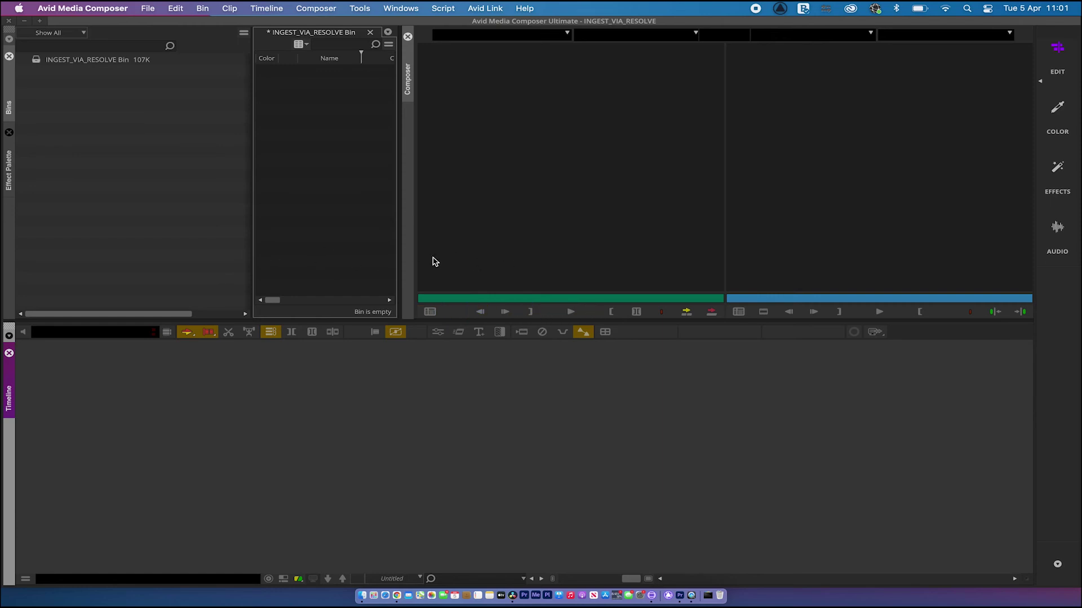
key("super+Tab")
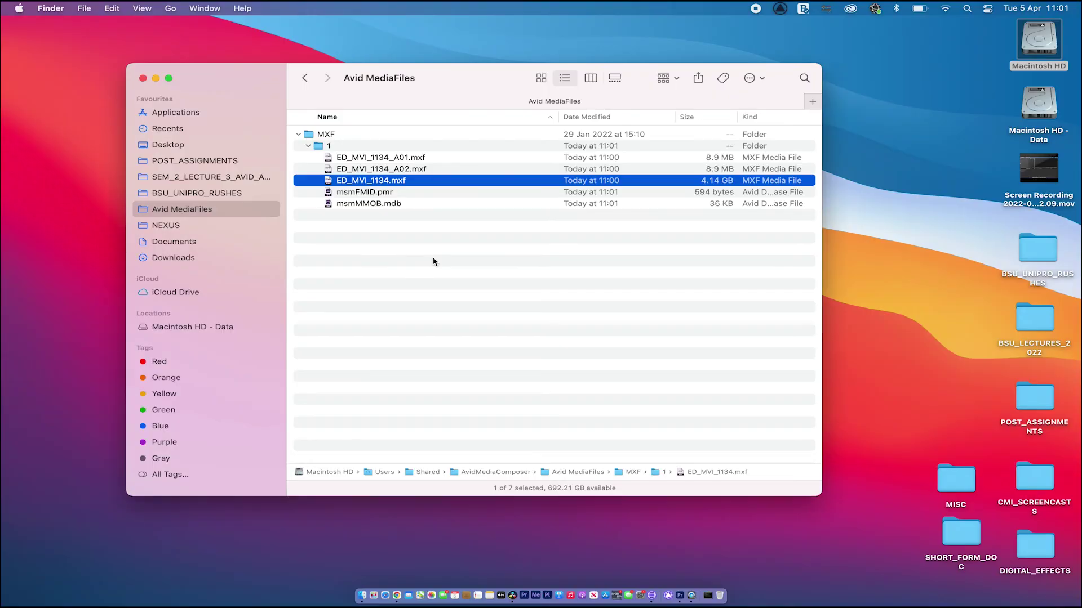
Select the msmFMID.pmr and msmMMOB.mdb database files and move the Finder window to the right
left_click(330, 194)
left_click(330, 204, "shift")
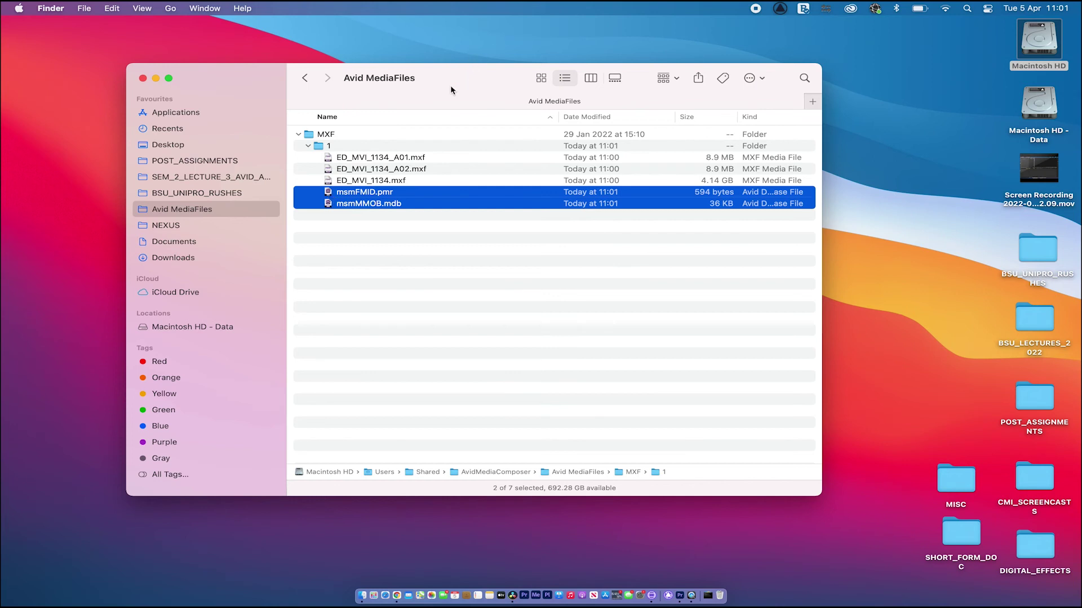
left_click_drag(451, 90, 701, 79)
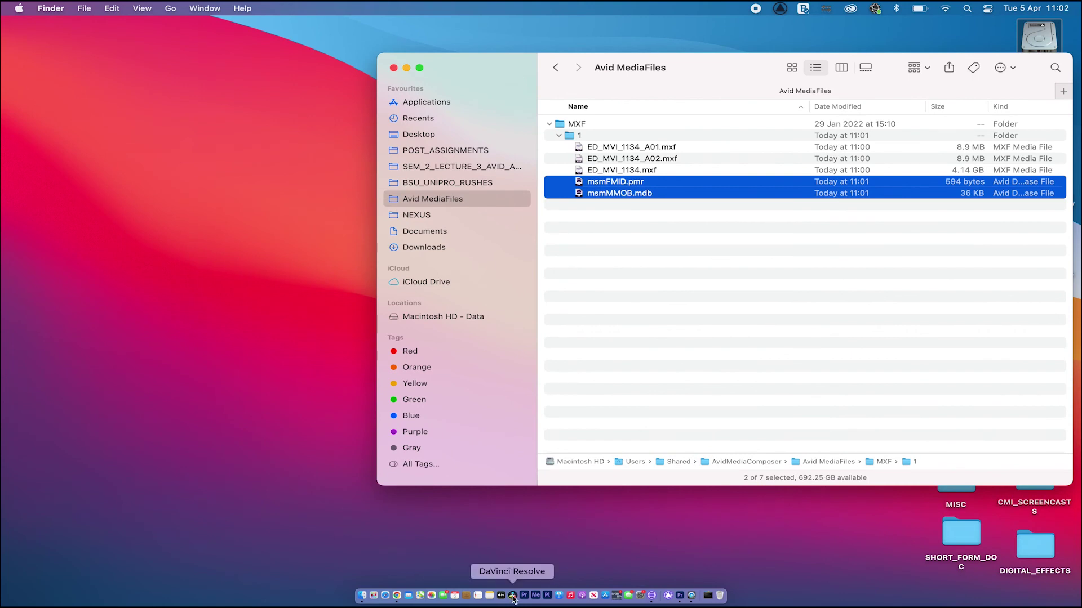
Bring Avid Media Composer forward, showing the empty INGEST_VIA_RESOLVE bin
left_click(654, 596)
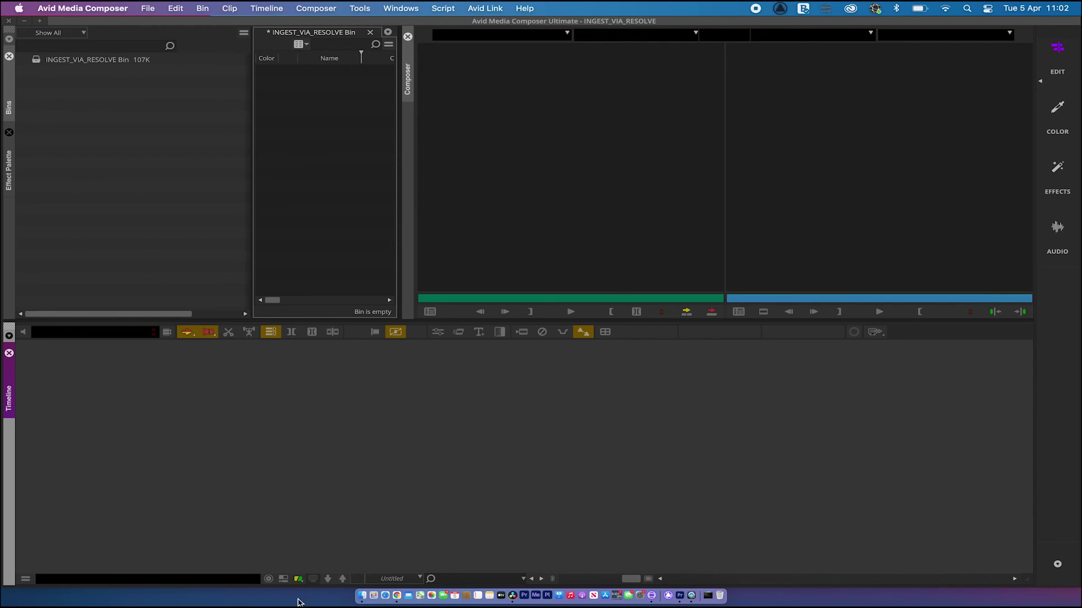
Drag only msmMMOB.mdb from Finder into the INGEST_VIA_RESOLVE bin to add the ED_MVI_1134 clip
left_click(361, 595)
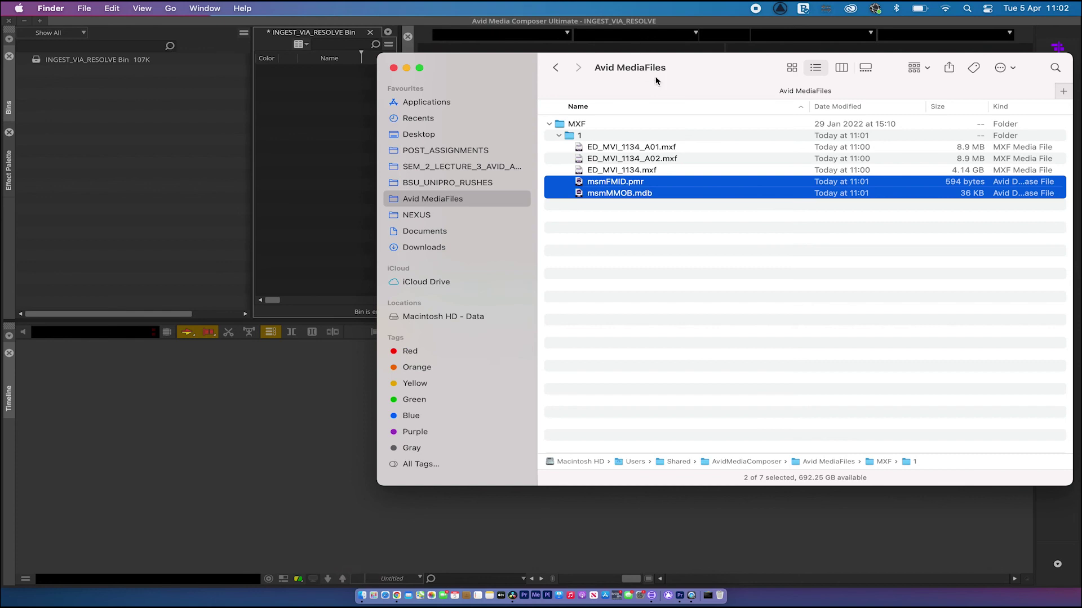
left_click_drag(656, 80, 721, 79)
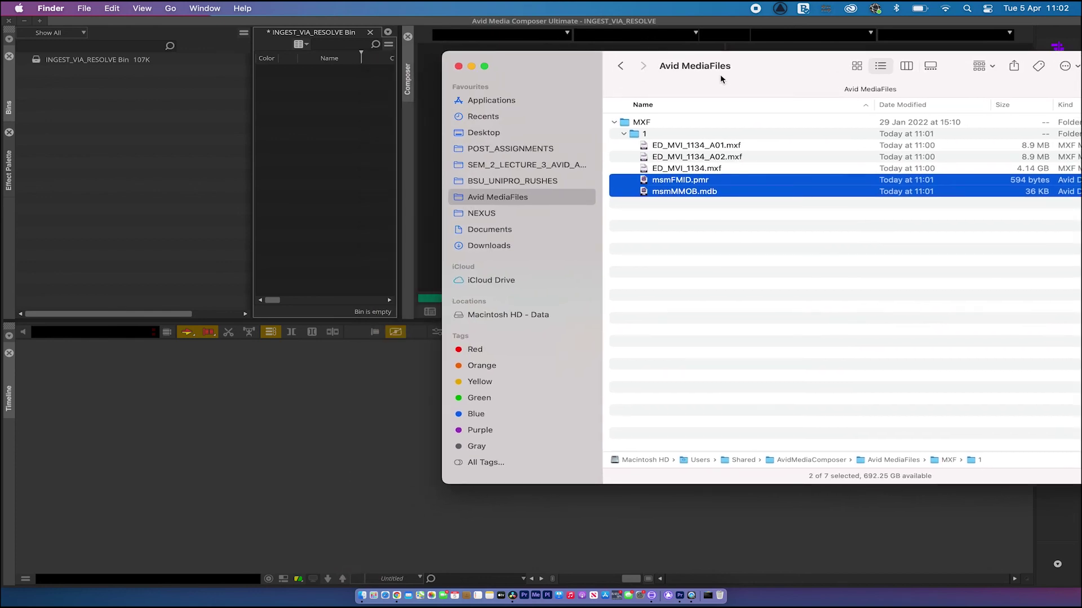
left_click(672, 231)
left_click(646, 192)
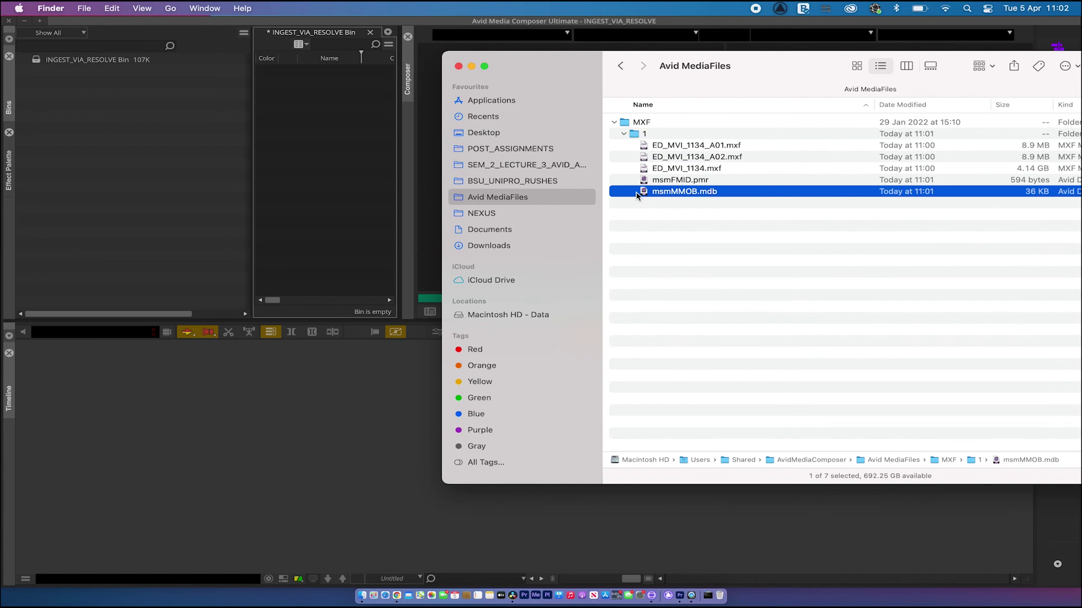
left_click_drag(641, 194, 305, 132)
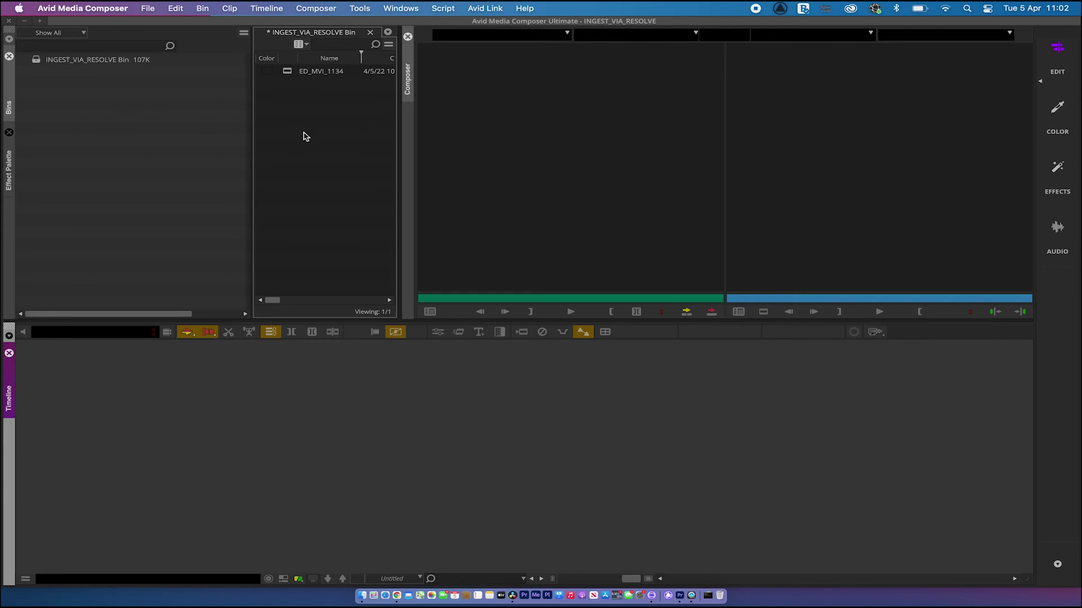
Load ED_MVI_1134 into the source monitor, play a few seconds, then select the clip to check its duration
double_click(283, 75)
key("space")
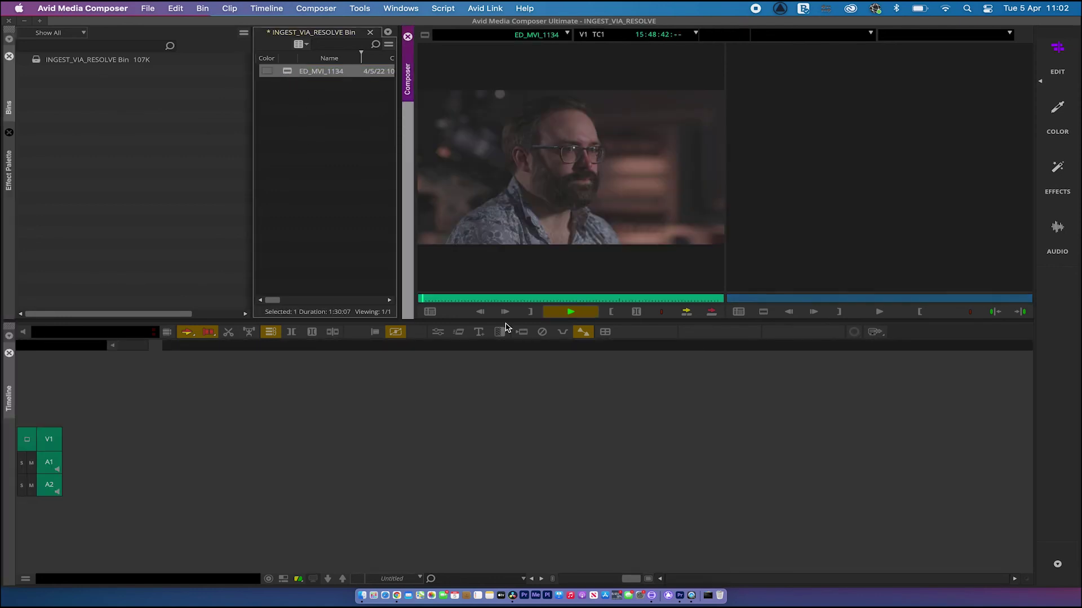
key("space")
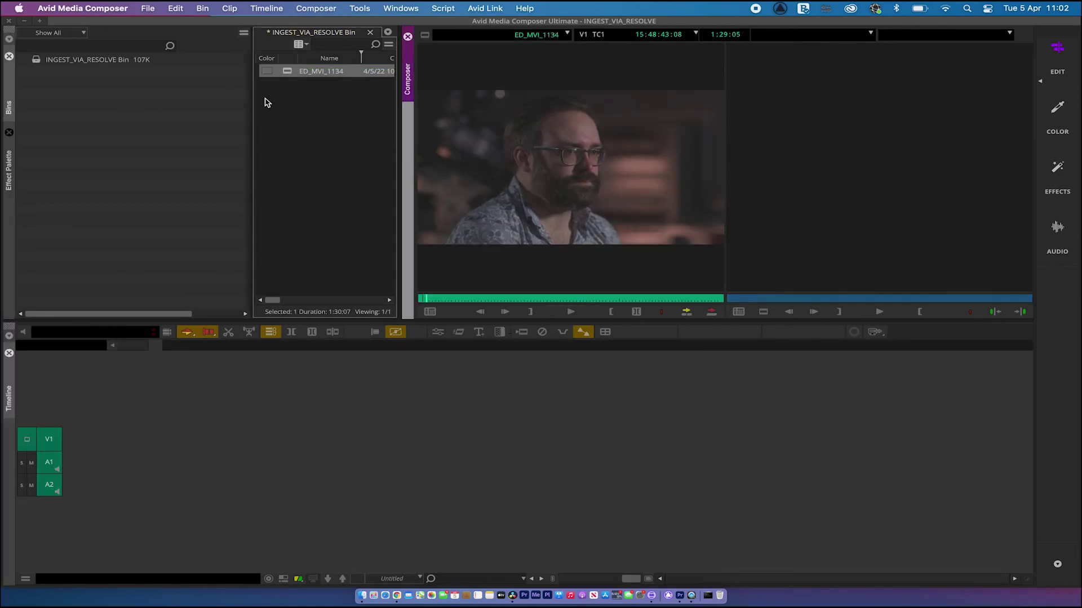
left_click(282, 116)
left_click(288, 77)
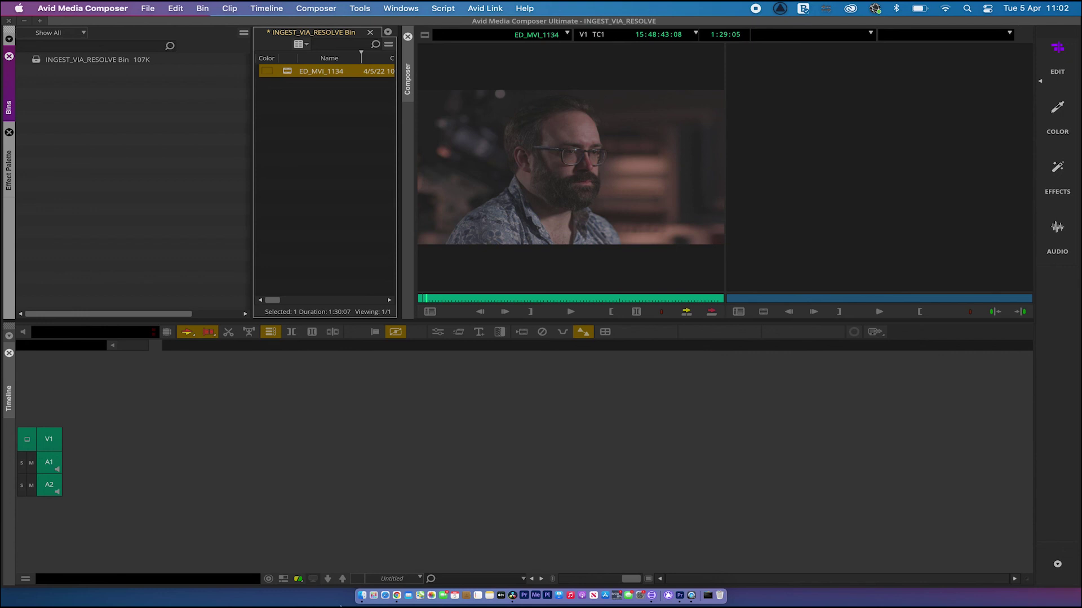
left_click(362, 596)
left_click_drag(759, 83, 704, 80)
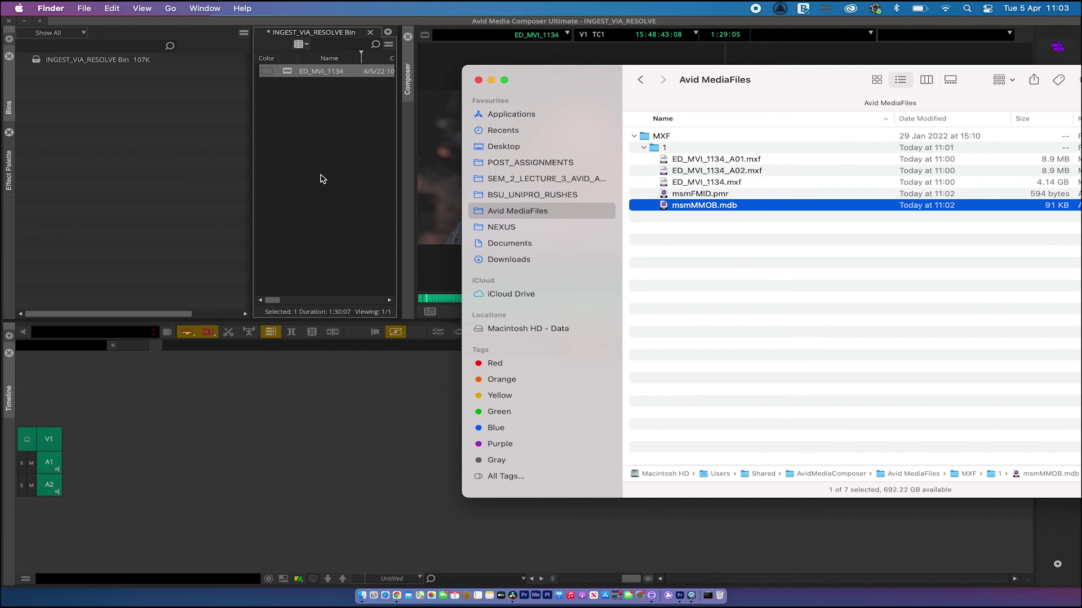
left_click(361, 197)
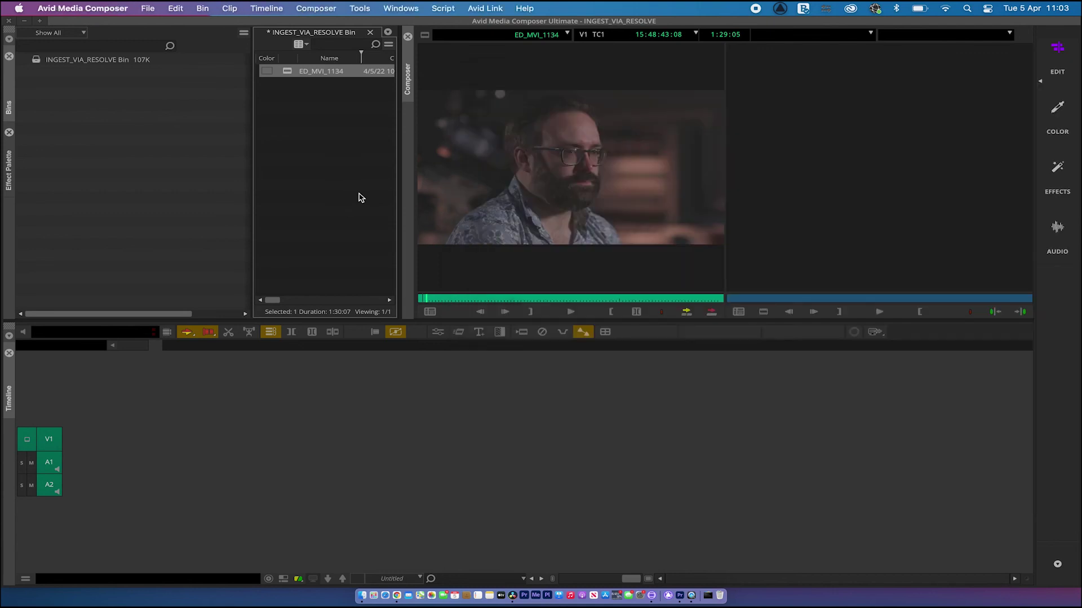